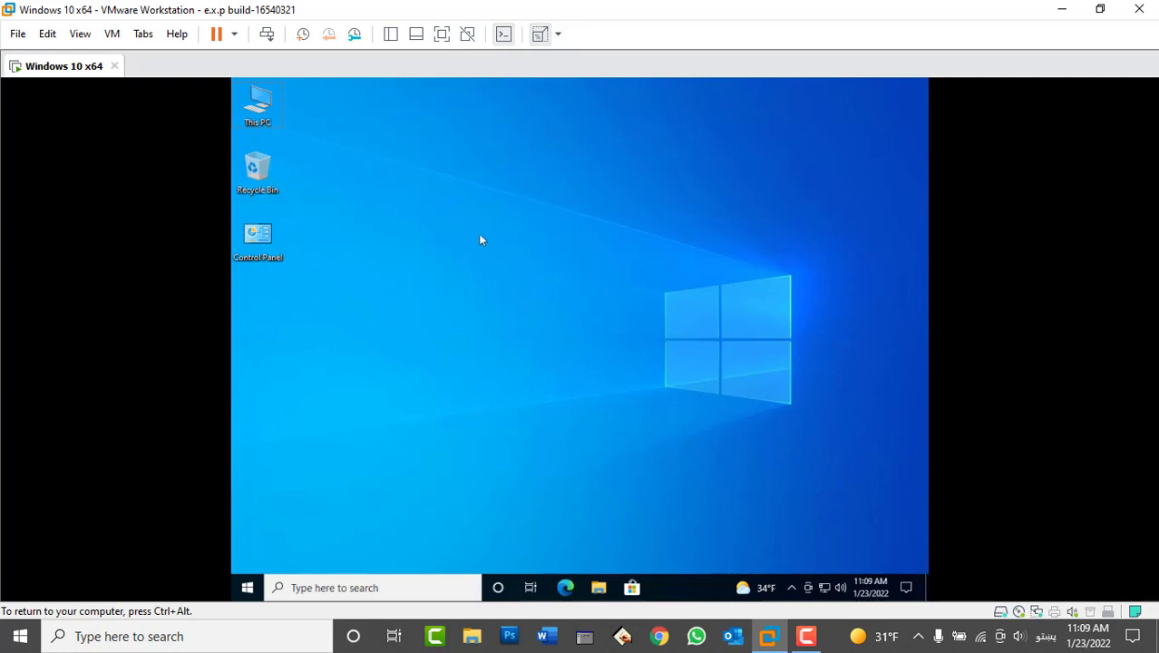
- Refresh the desktop and launch Word from the Start menu's Recently added list
right_click(450, 213)
left_click(477, 252)
left_click(247, 587)
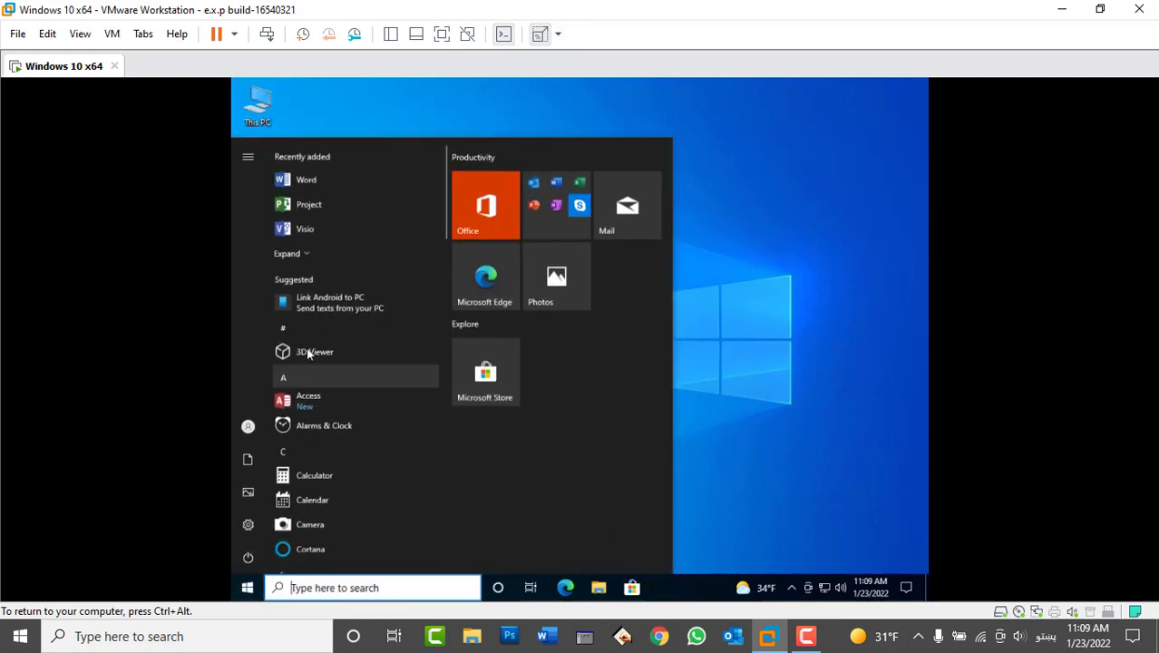
left_click(336, 180)
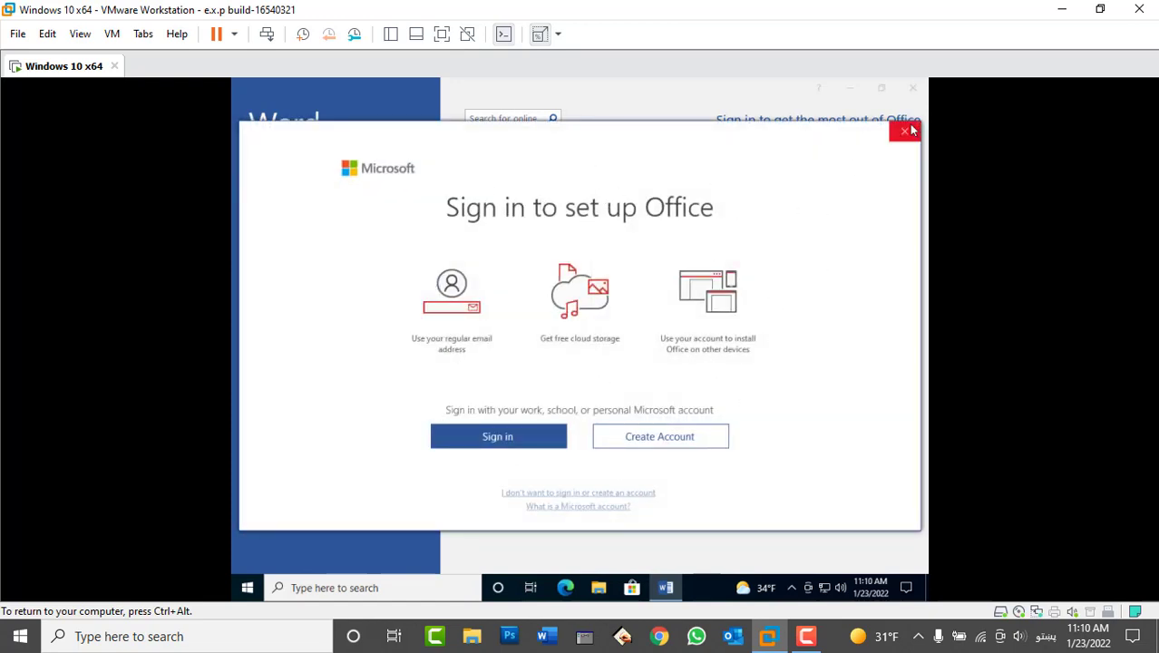
- Dismiss the sign-in prompt, create a blank document, and view File > Account product information
key("Escape")
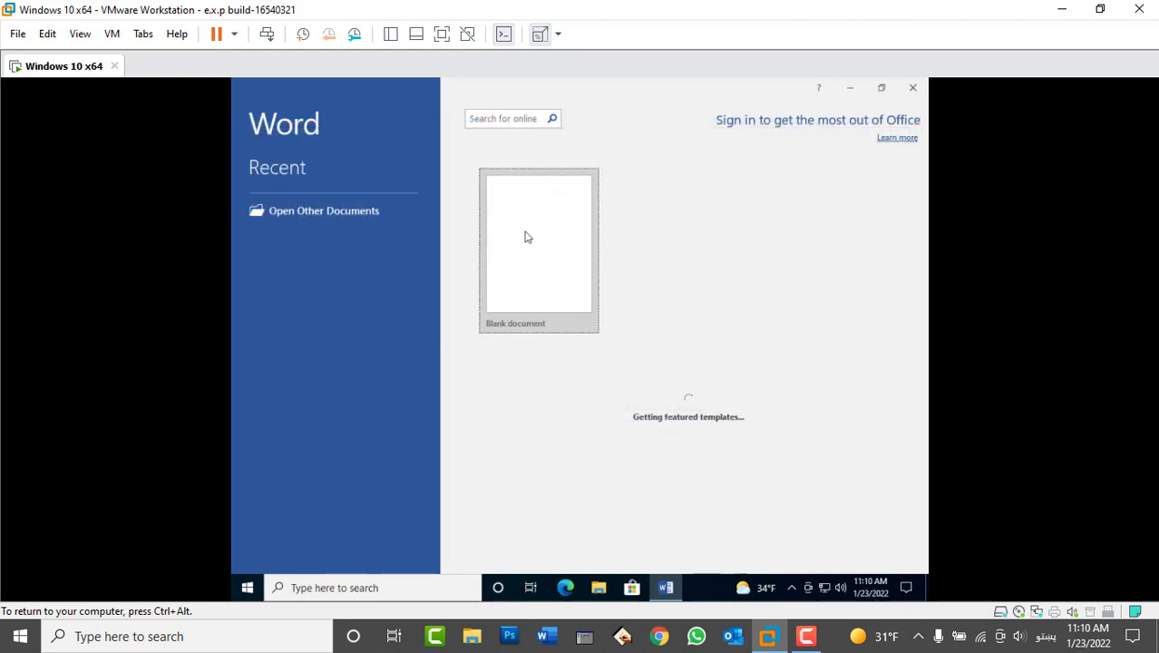
left_click(526, 237)
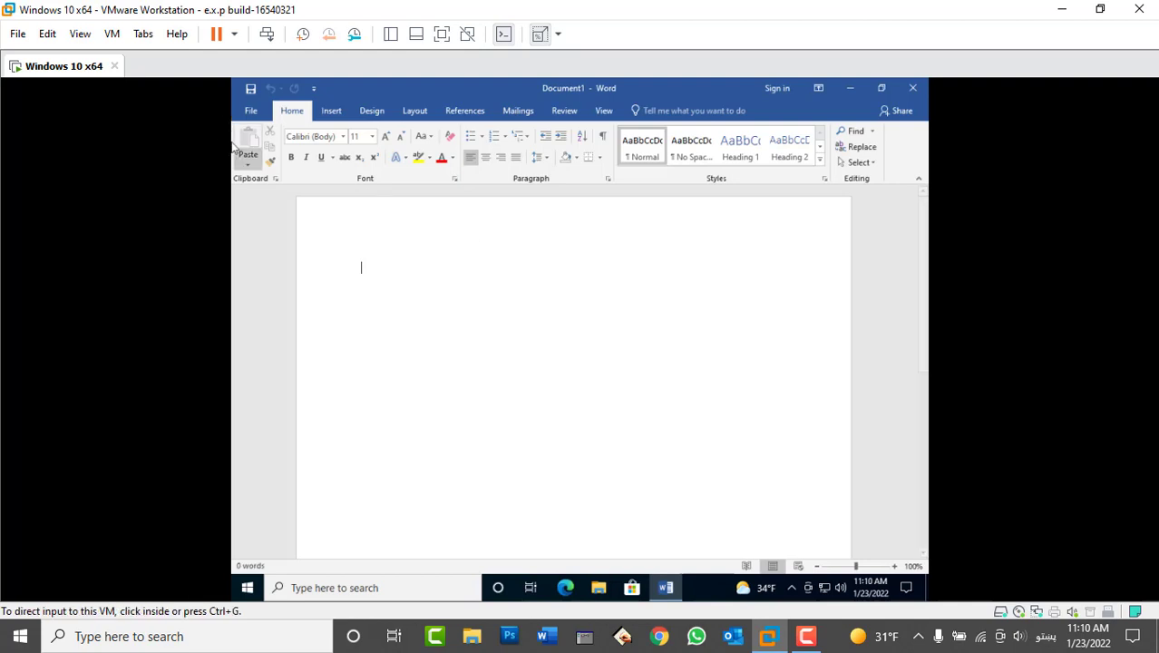
left_click(252, 111)
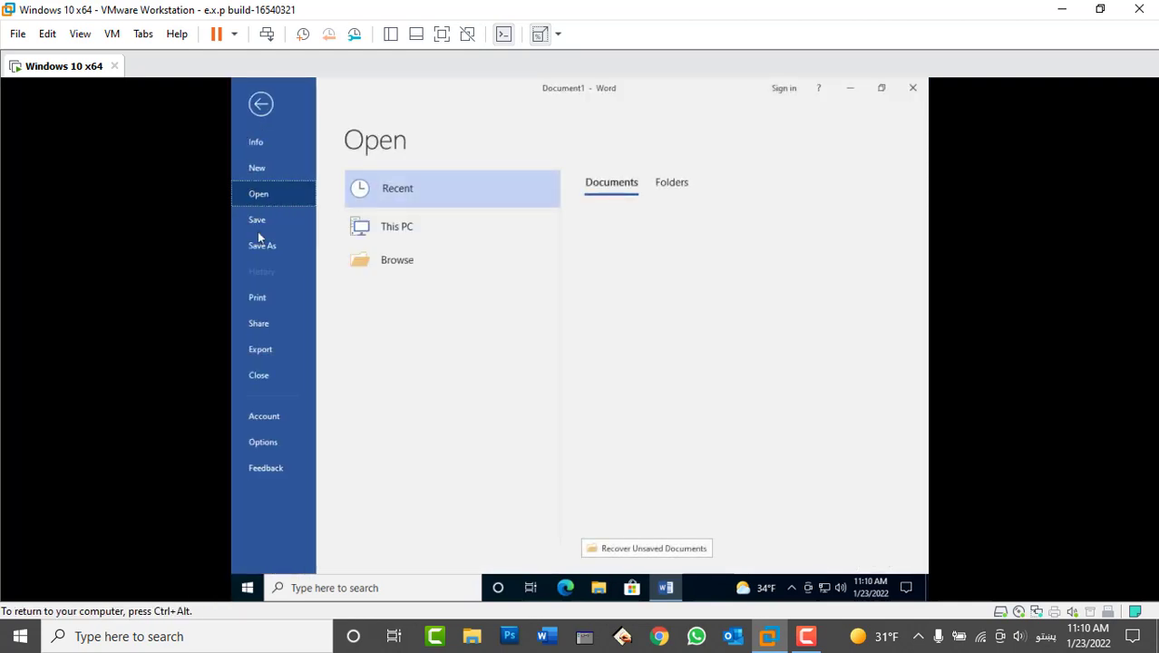
left_click(265, 414)
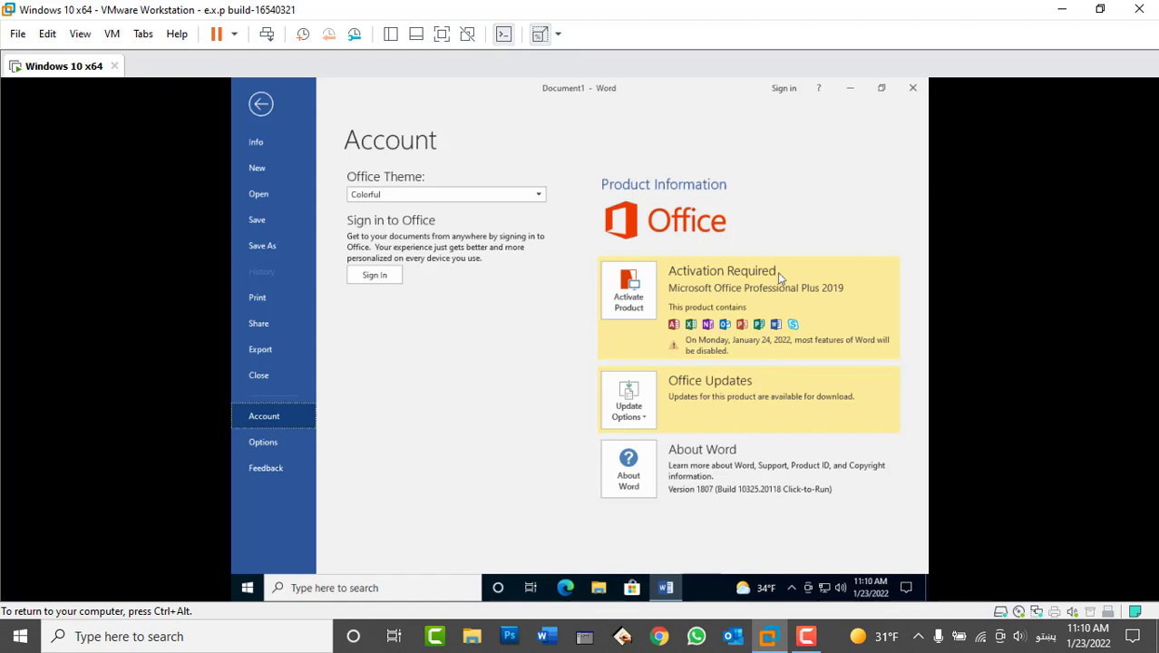
- Close the Word window to return to the empty desktop
left_click(913, 89)
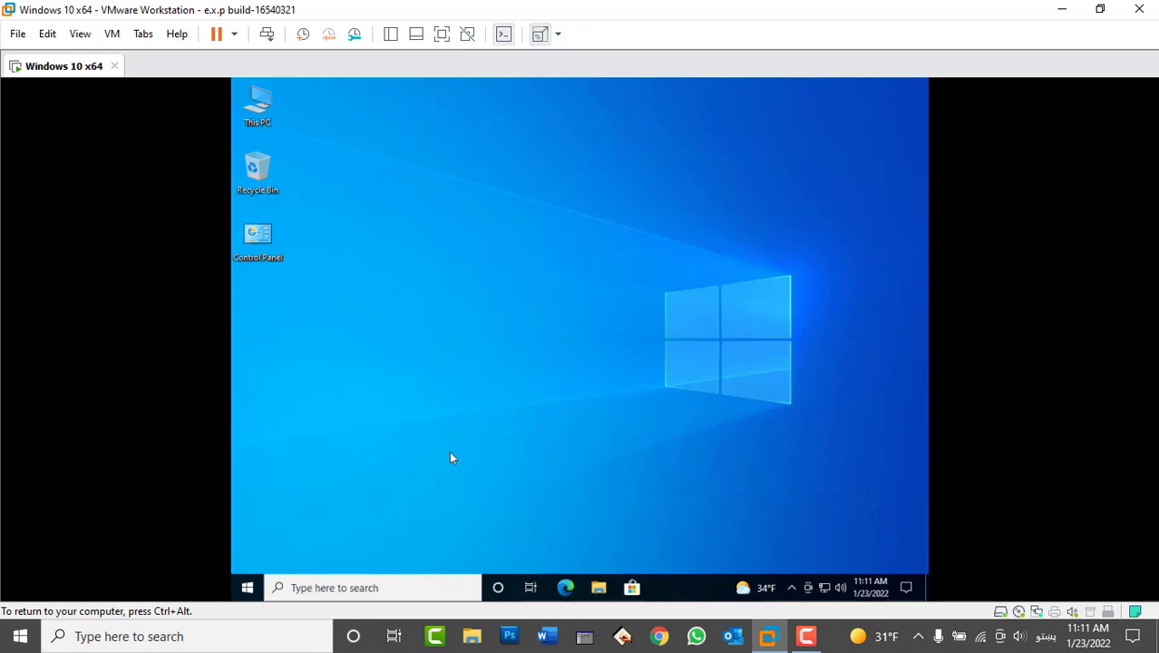
- Open Computer Management from This PC's context menu and refresh the desktop
right_click(272, 115)
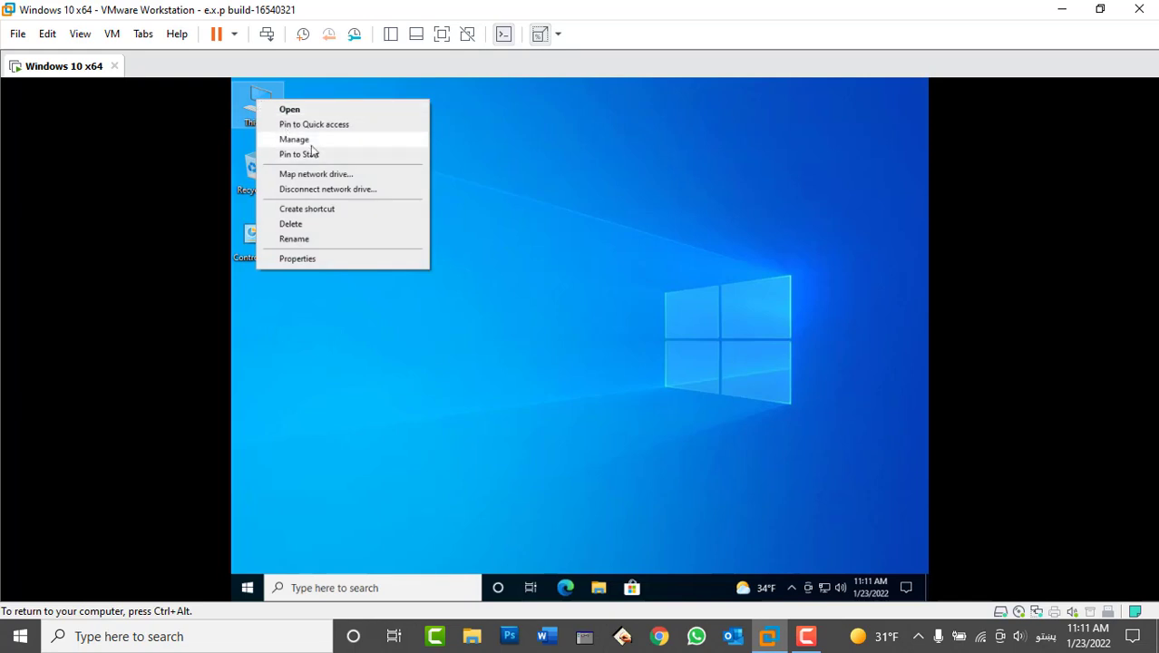
left_click(310, 144)
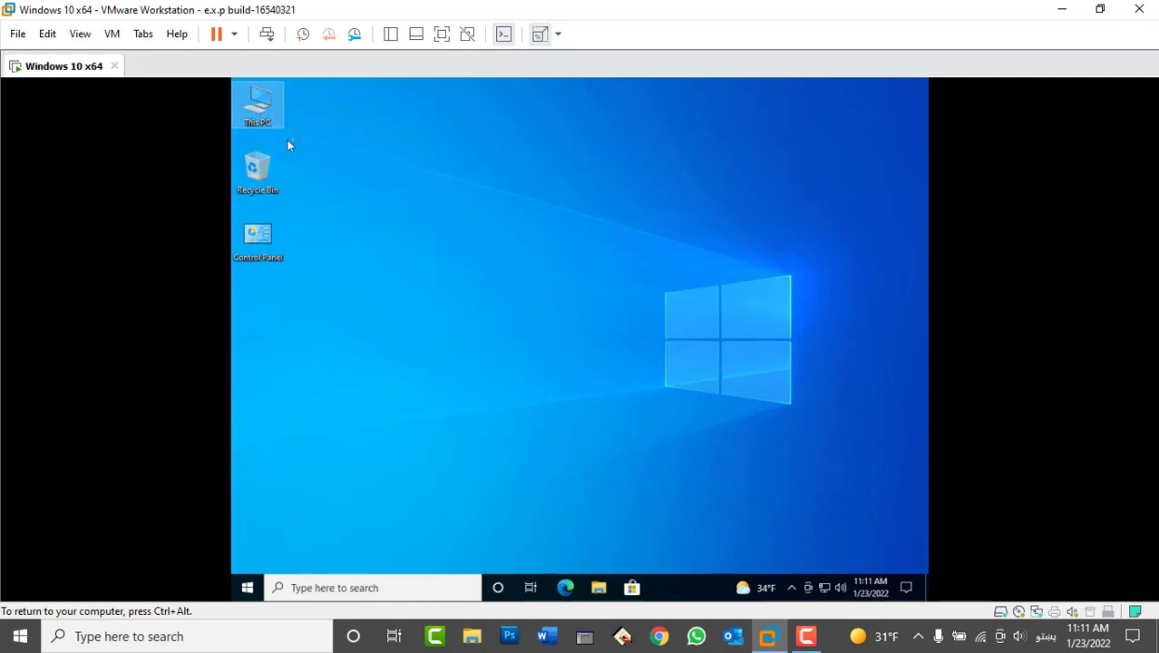
right_click(711, 230)
left_click(734, 272)
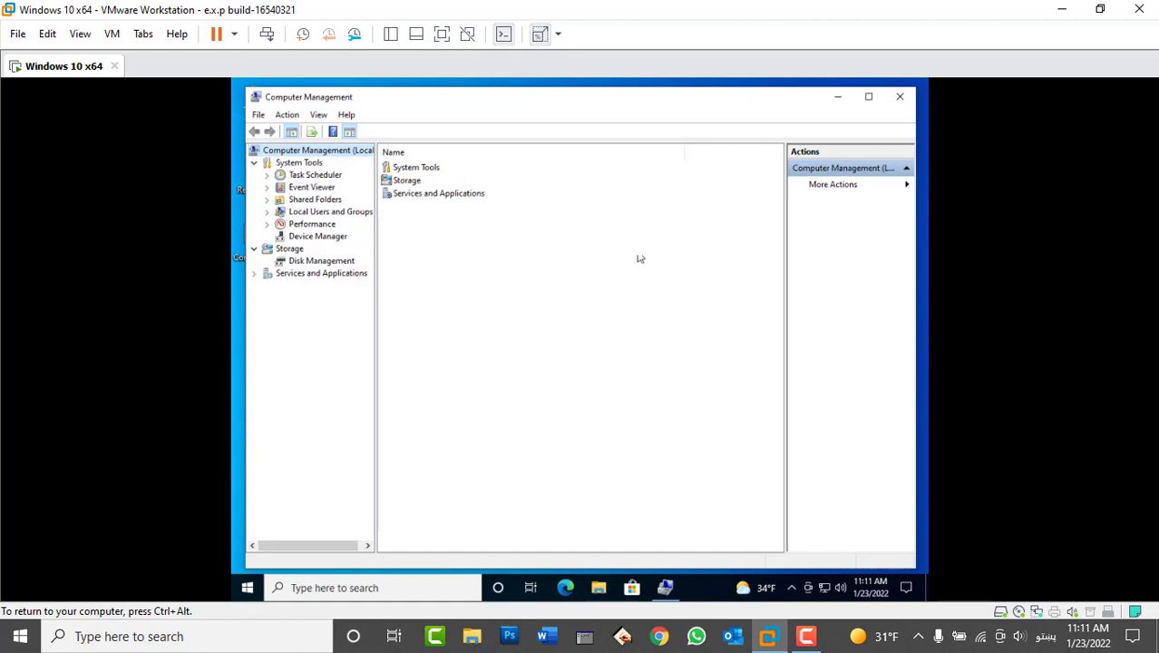
- List the accounts under Local Users and Groups > Users, widening the Name column
double_click(318, 214)
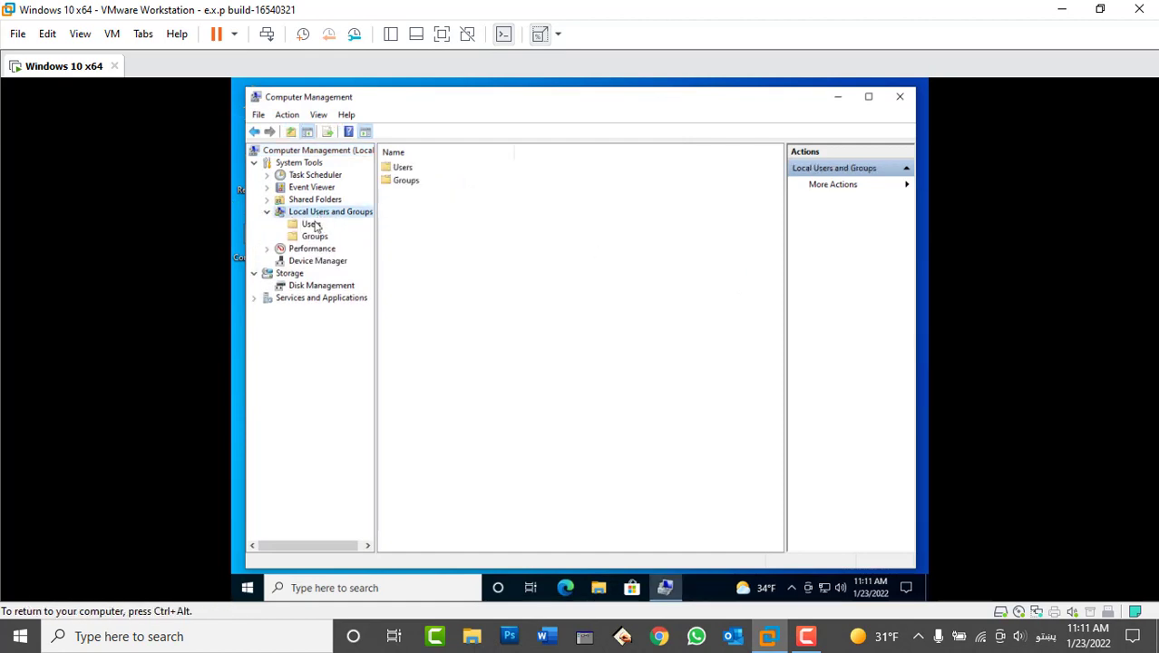
left_click(313, 225)
left_click(425, 172)
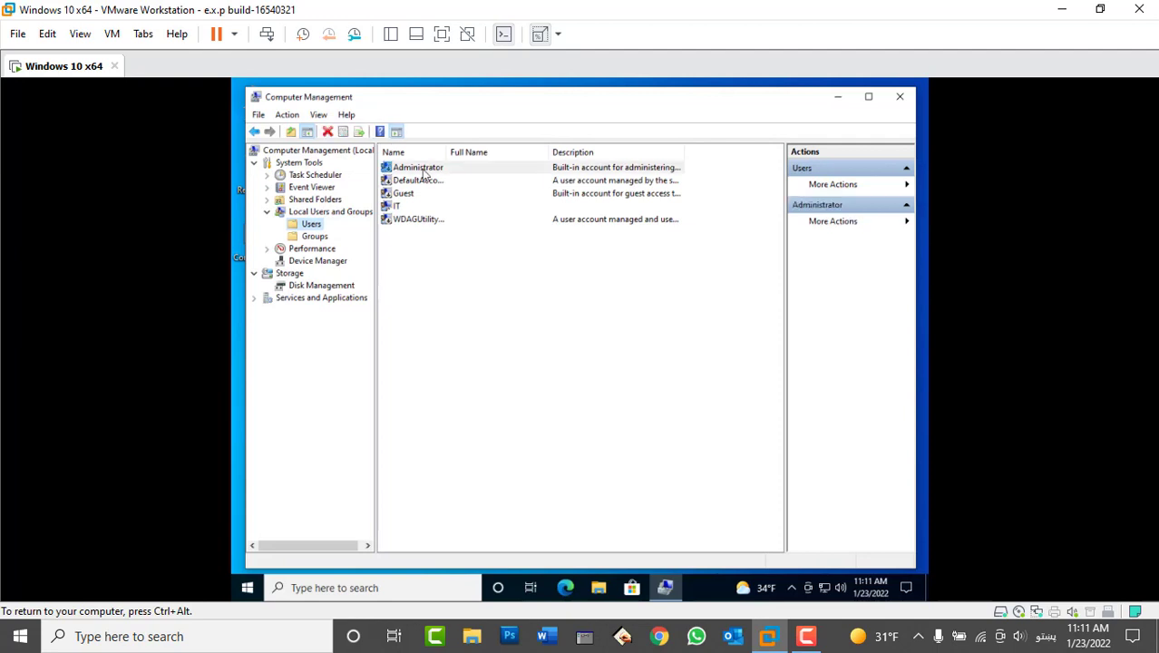
double_click(448, 152)
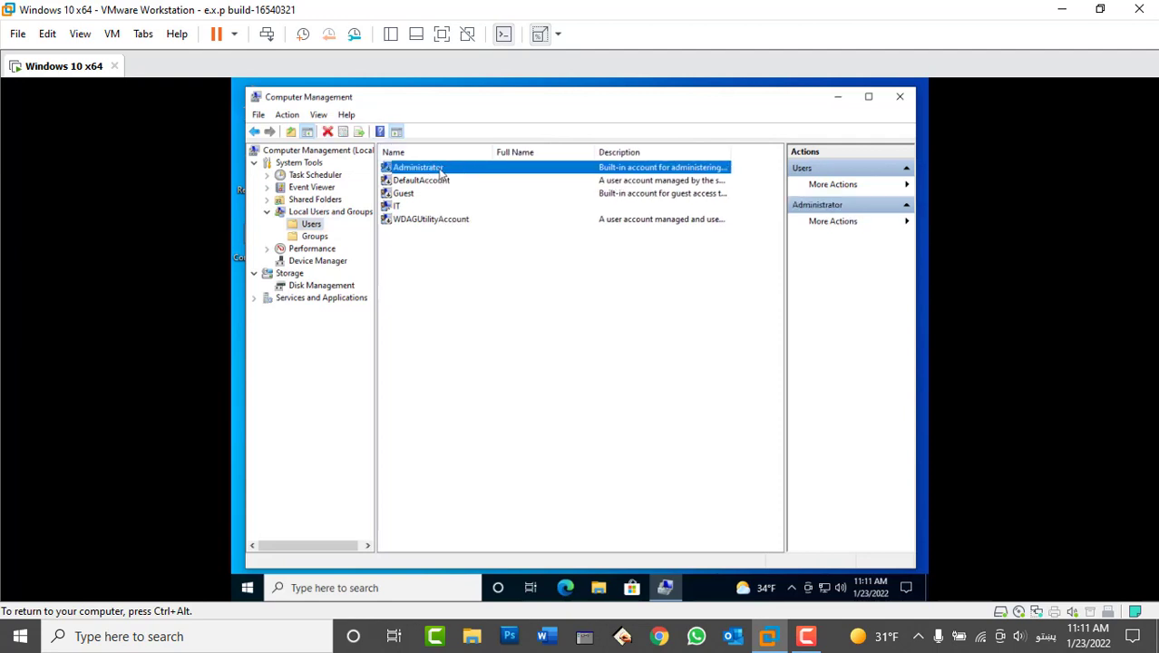
left_click(399, 207)
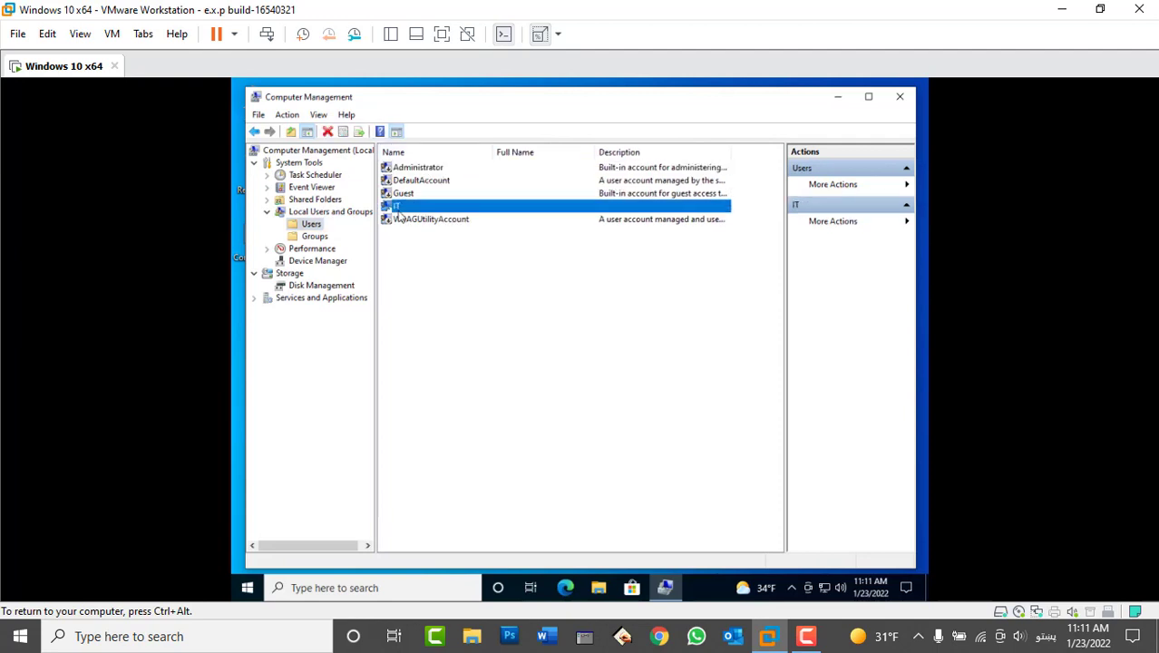
- Clear Account is disabled in Administrator's properties, apply it, and close Computer Management
right_click(410, 170)
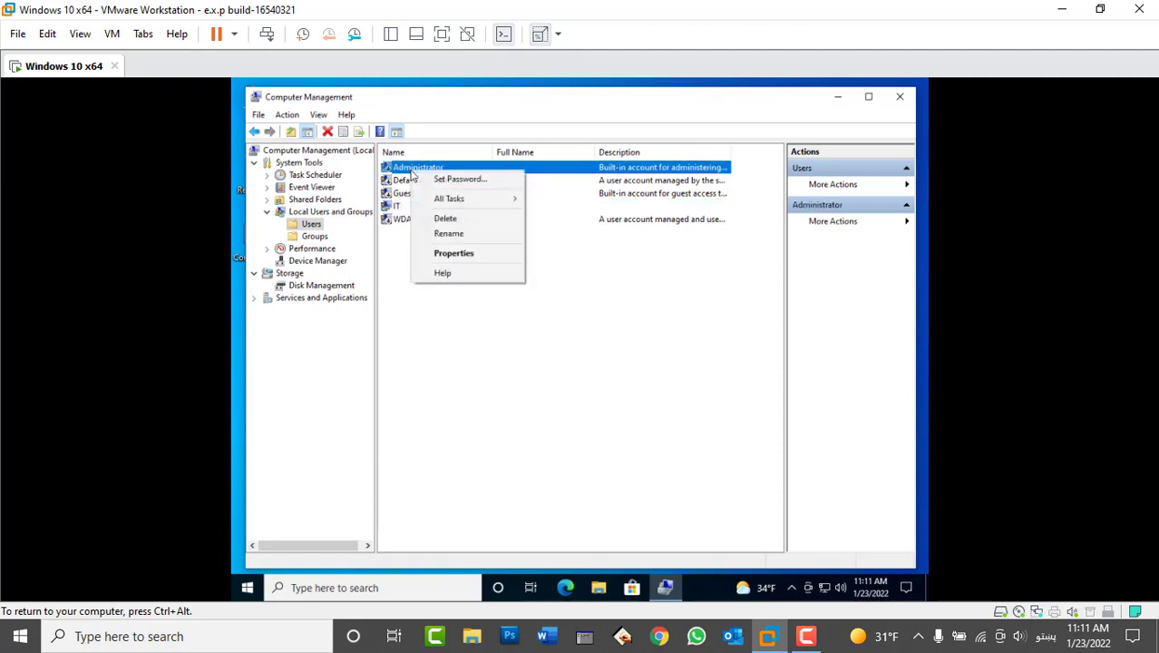
left_click(466, 256)
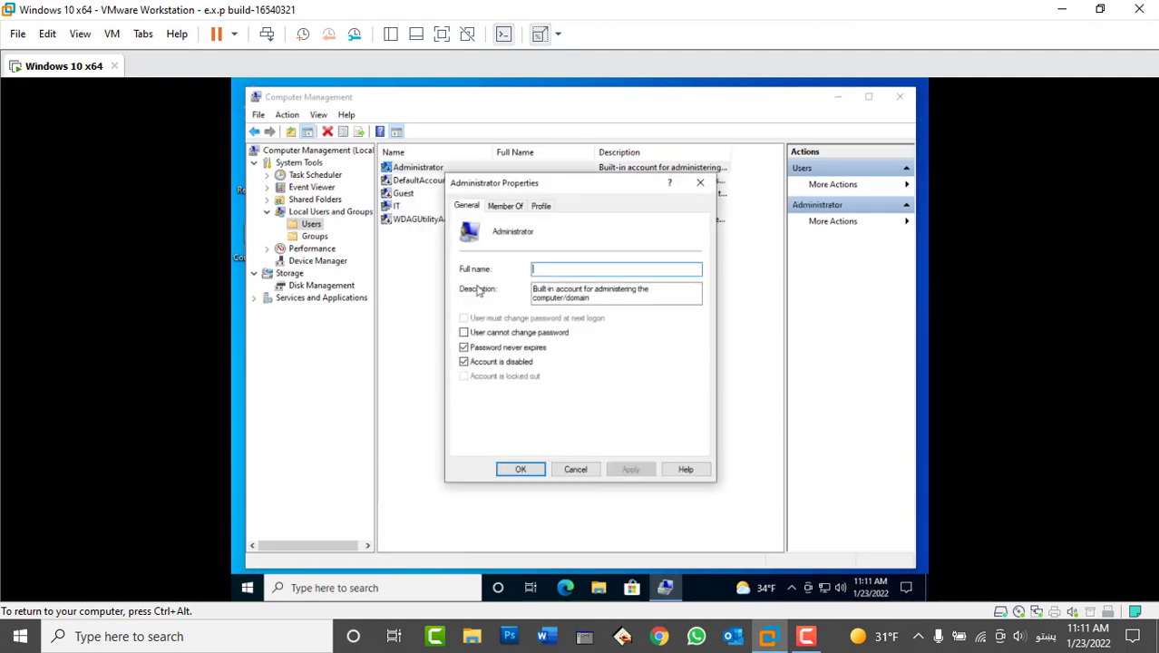
left_click(494, 363)
left_click(630, 469)
left_click(521, 469)
left_click(899, 96)
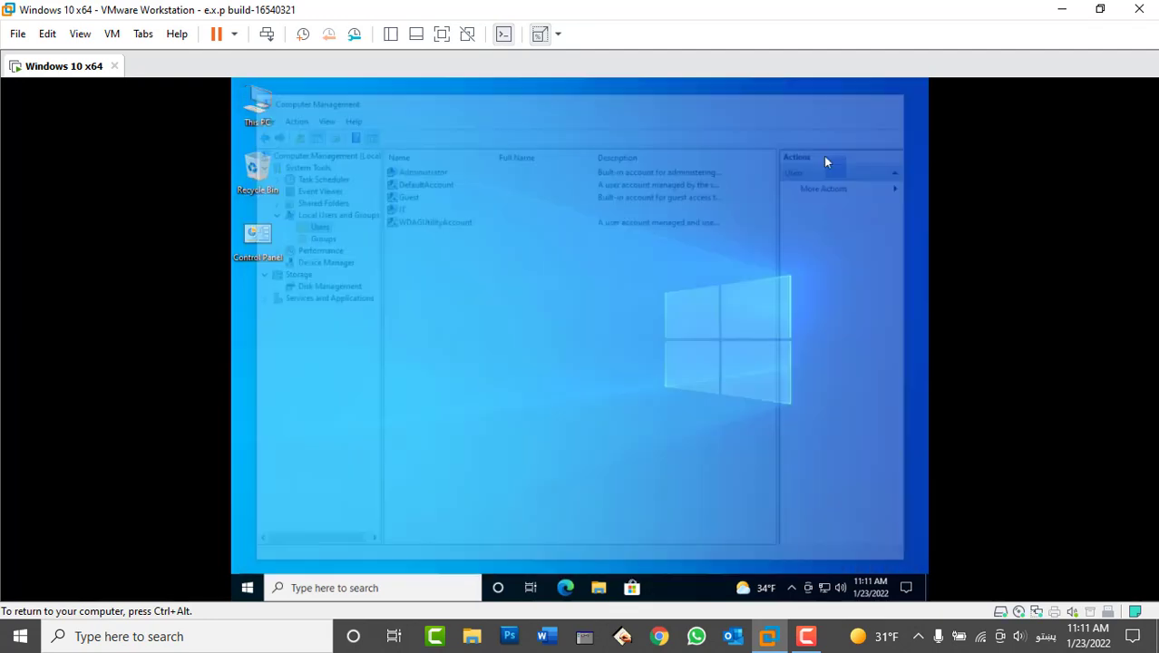
left_click(353, 590)
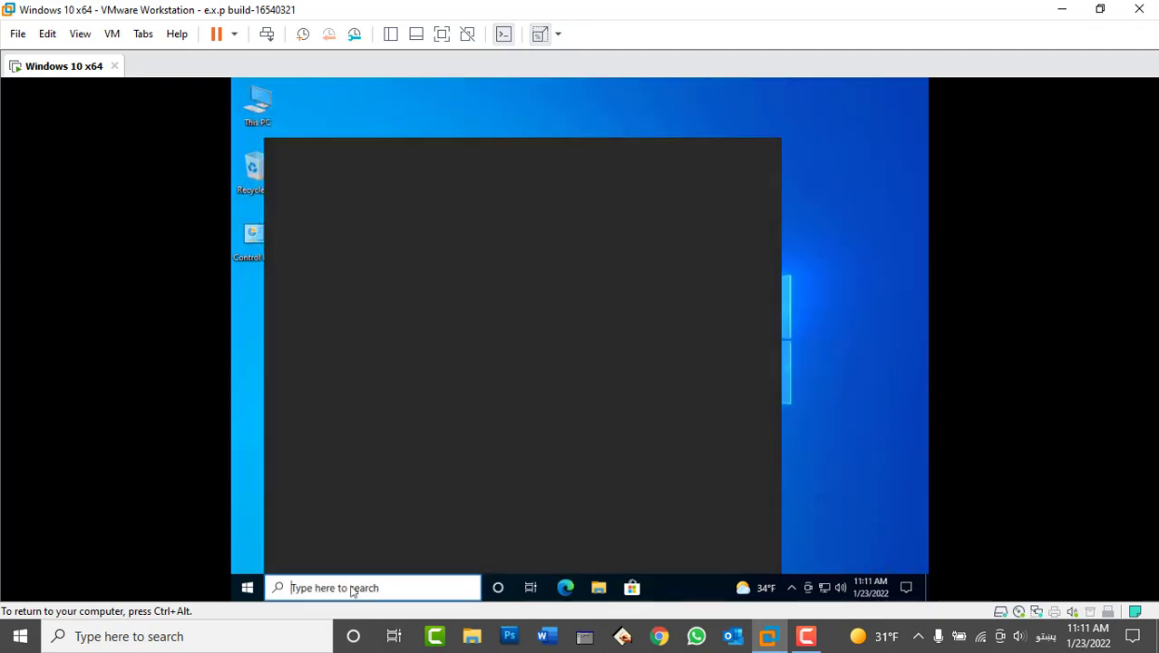
- Open Command Prompt as administrator, run net user, and begin typing net user administrator
type("cmd")
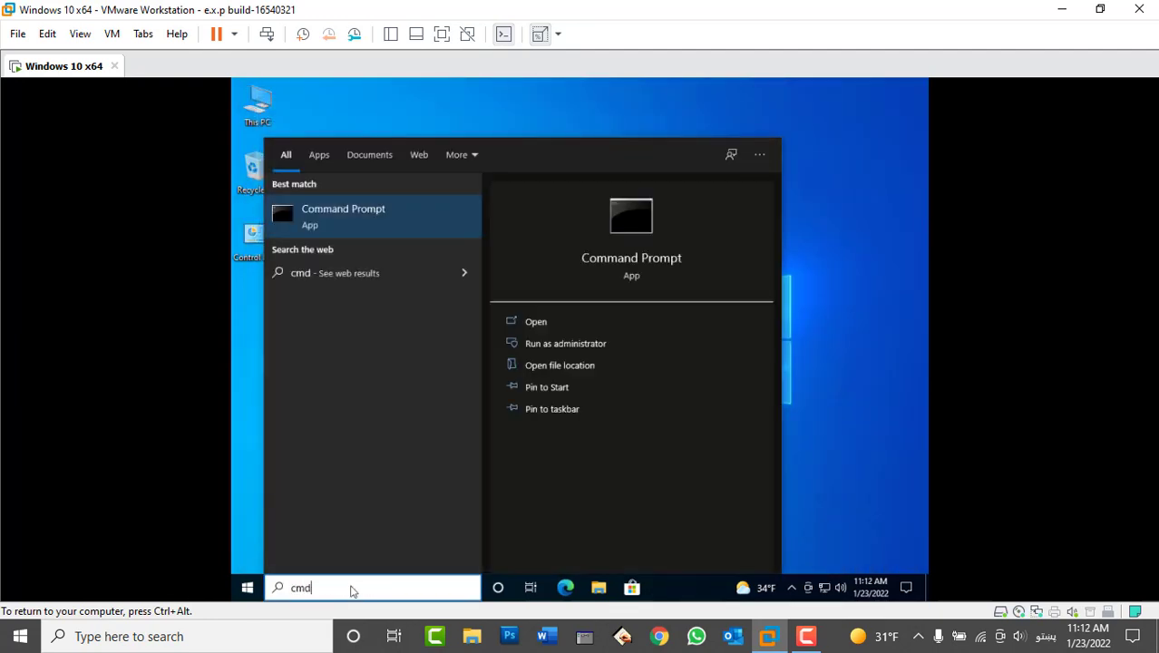
left_click(547, 343)
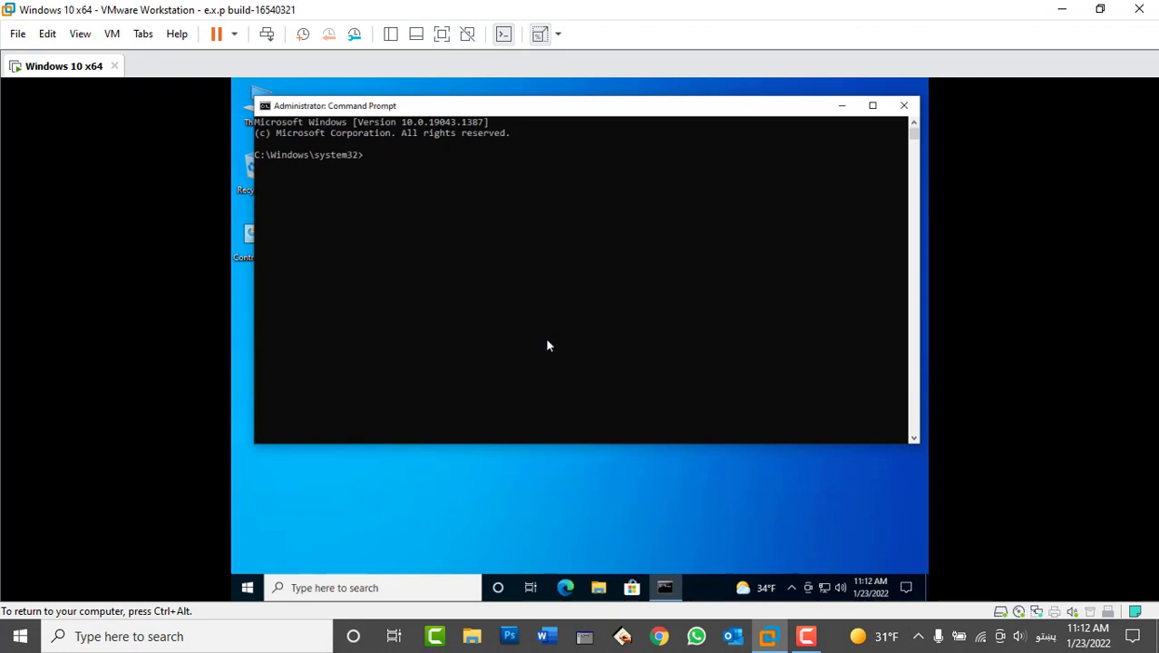
type("net user")
key("Return")
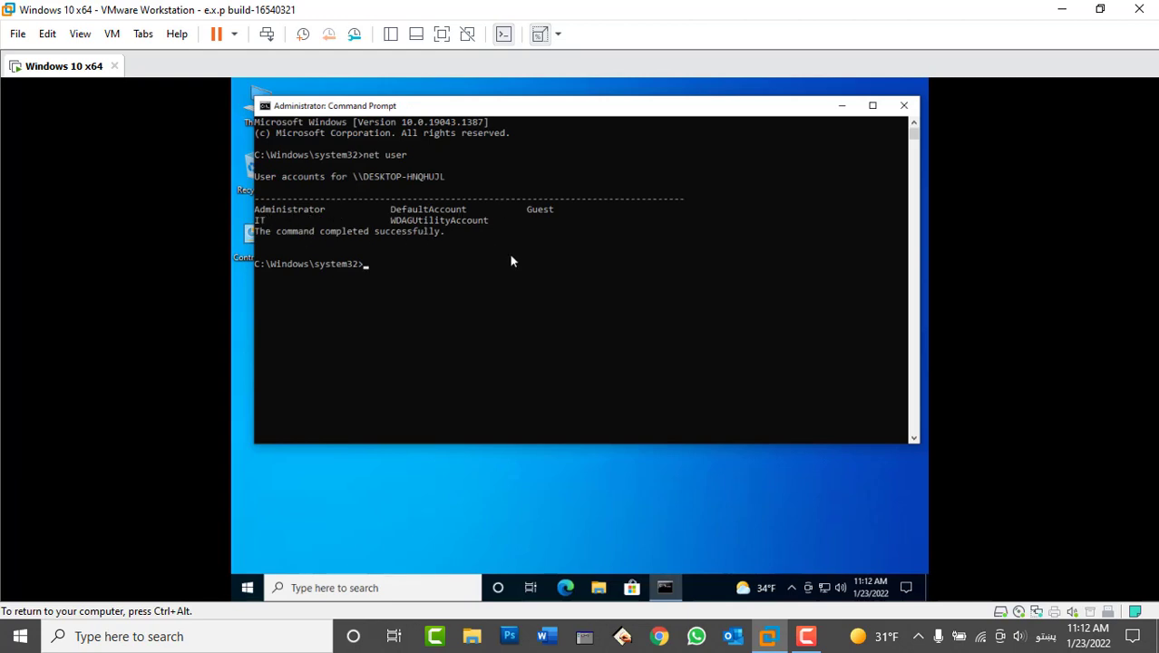
type("net user administrator")
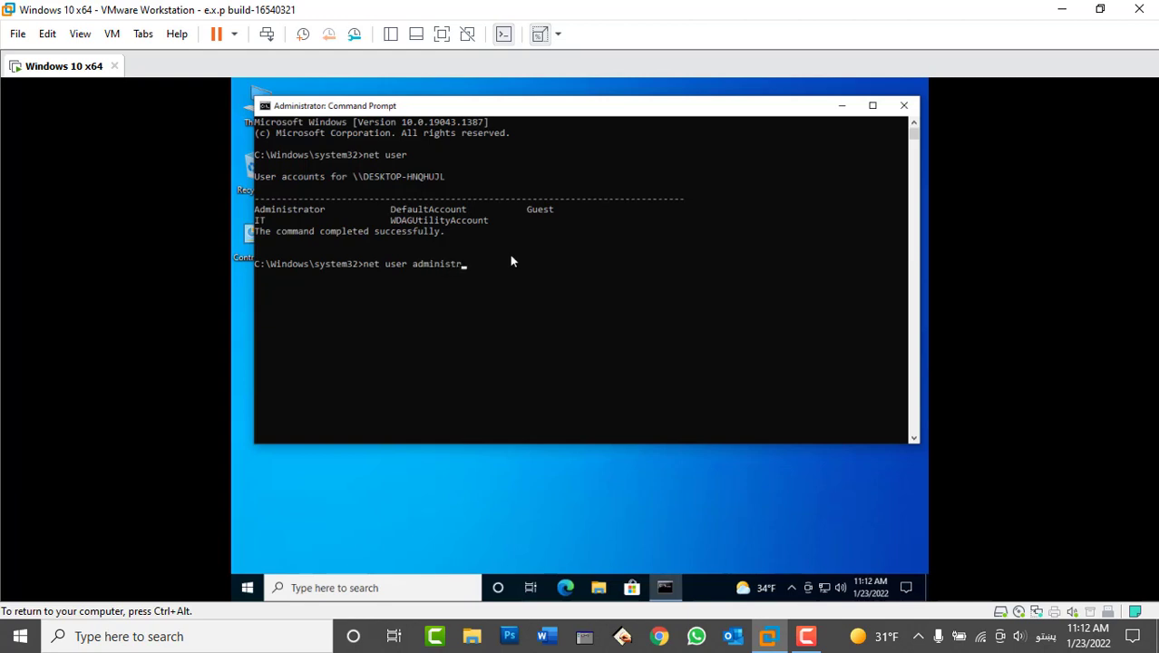
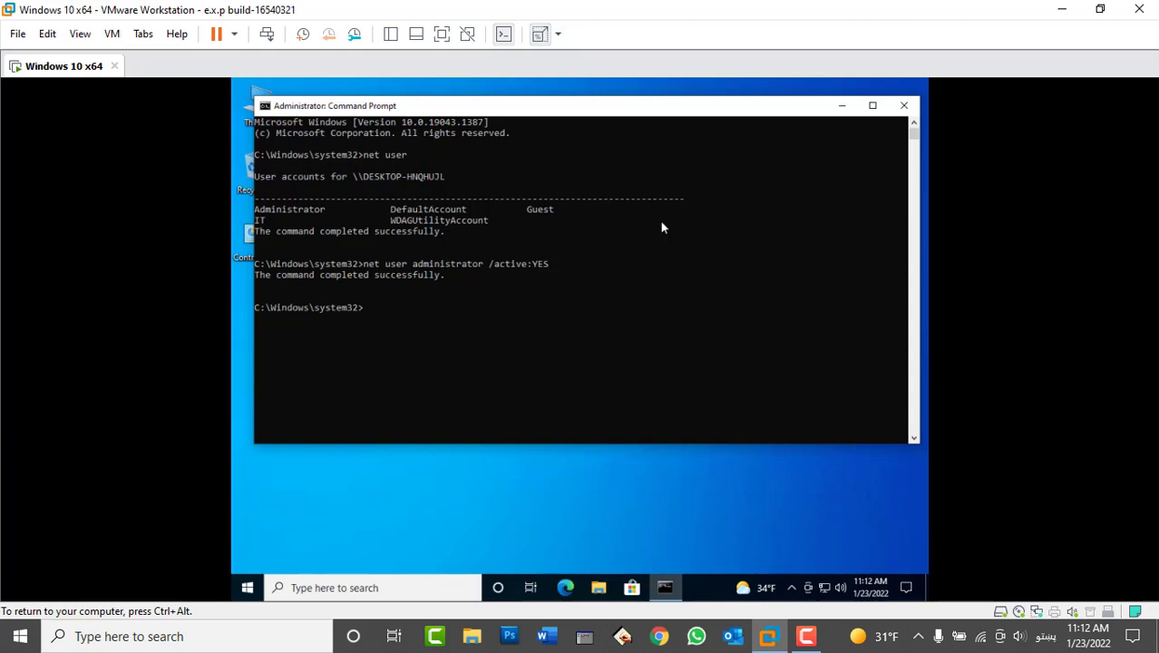
- Enter the exit command to close the administrator Command Prompt, returning to the Windows 10 desktop
type("exi")
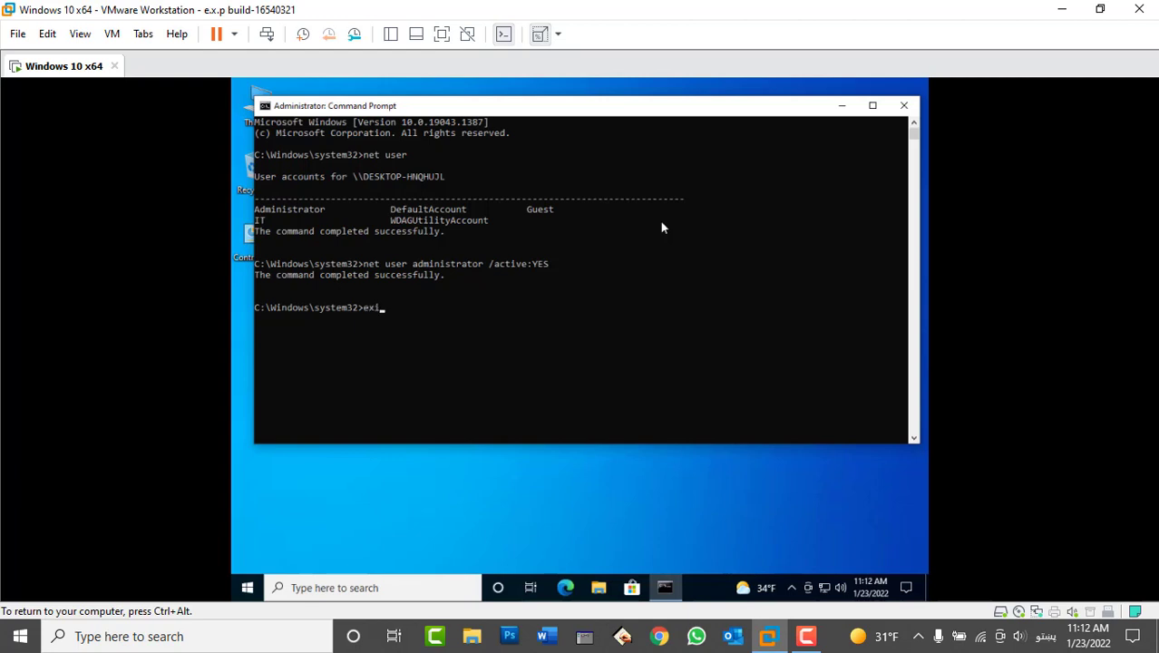
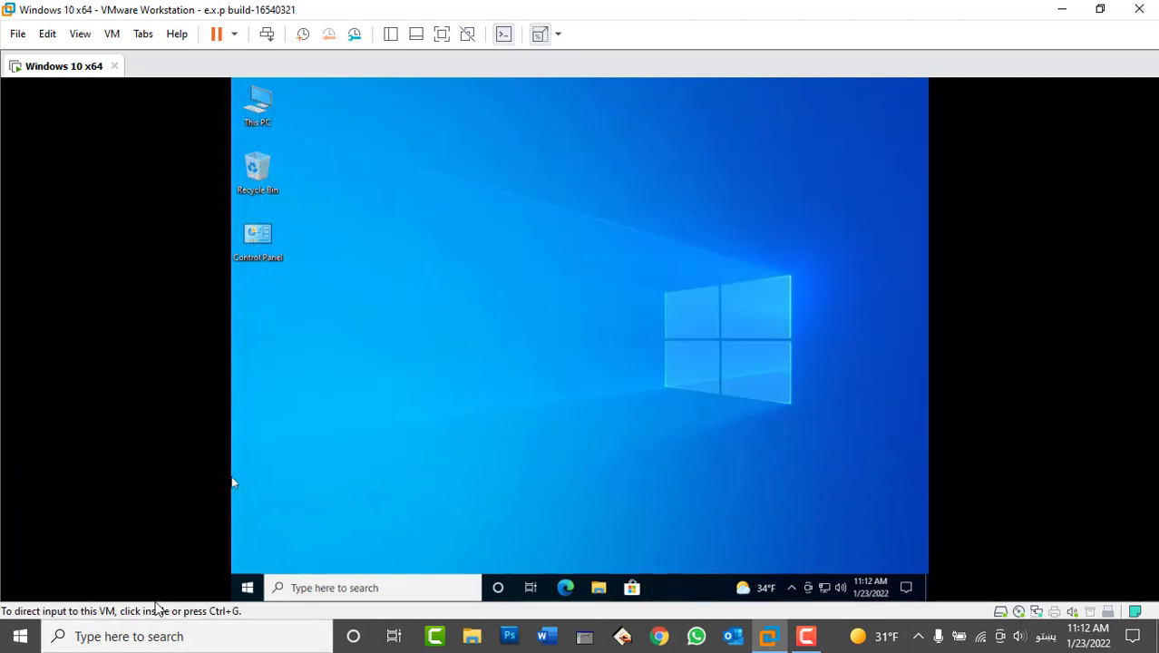
- Switch the Windows 10 guest to the Administrator account and sign in with its password
left_click(247, 589)
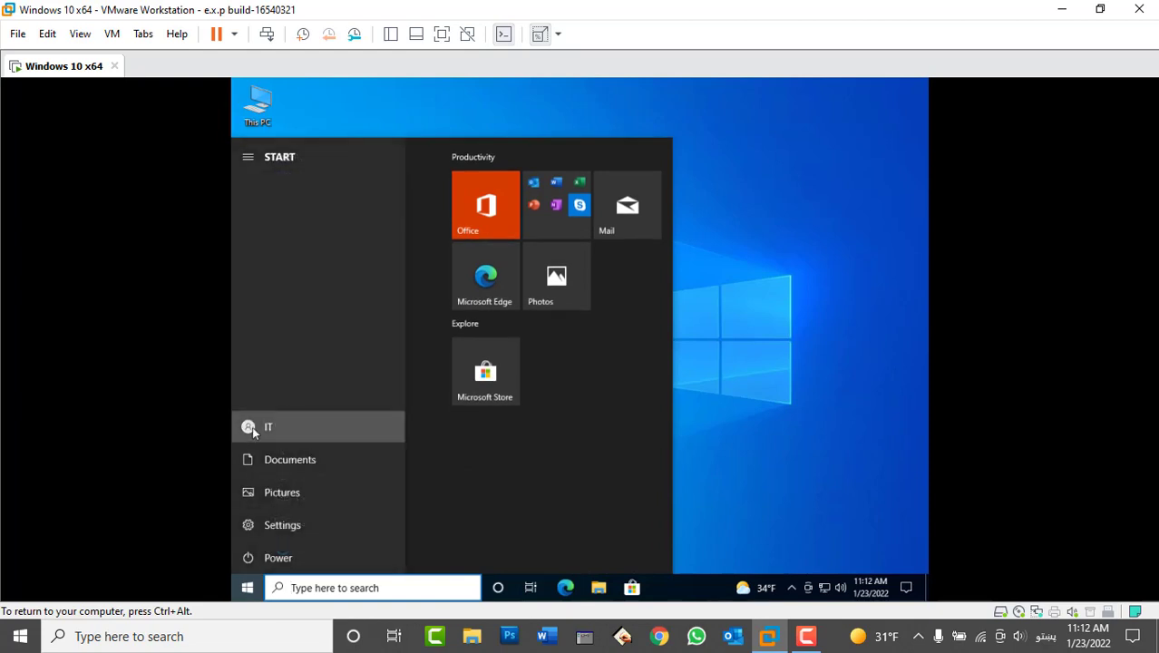
left_click(252, 426)
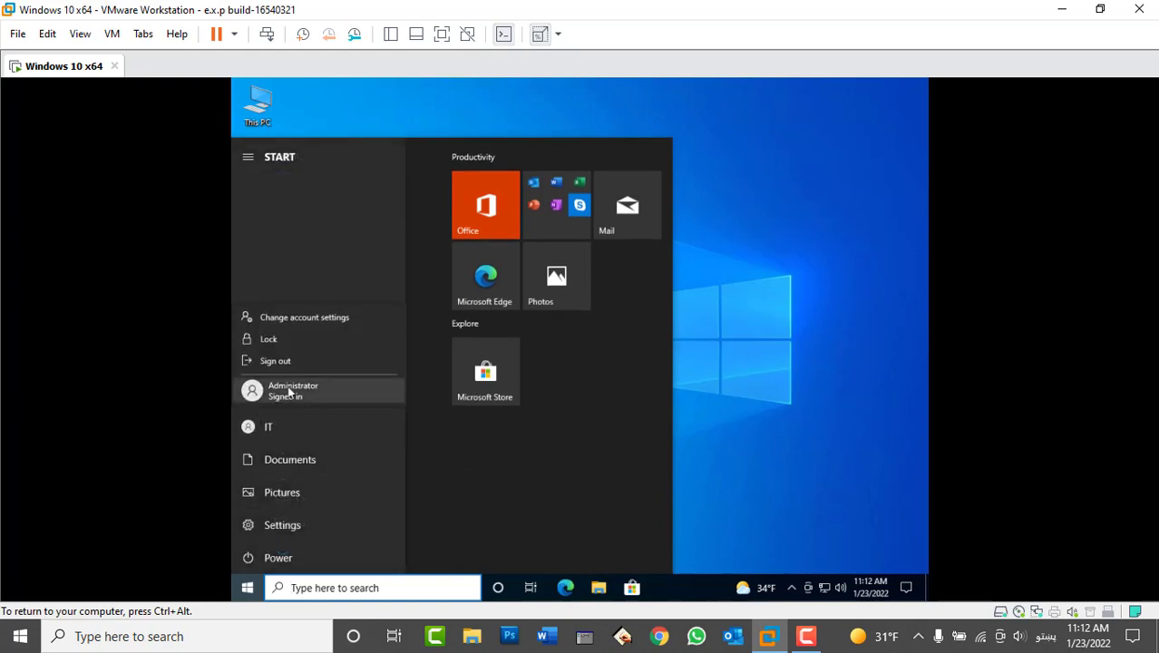
left_click(290, 392)
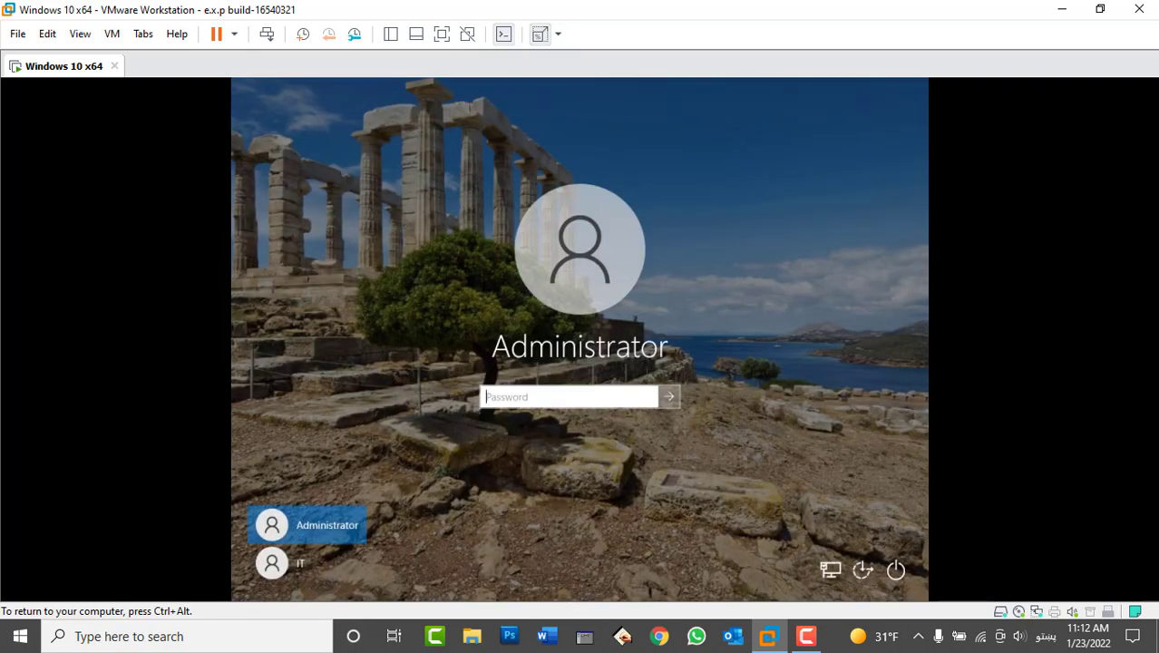
type("1234")
key("Return")
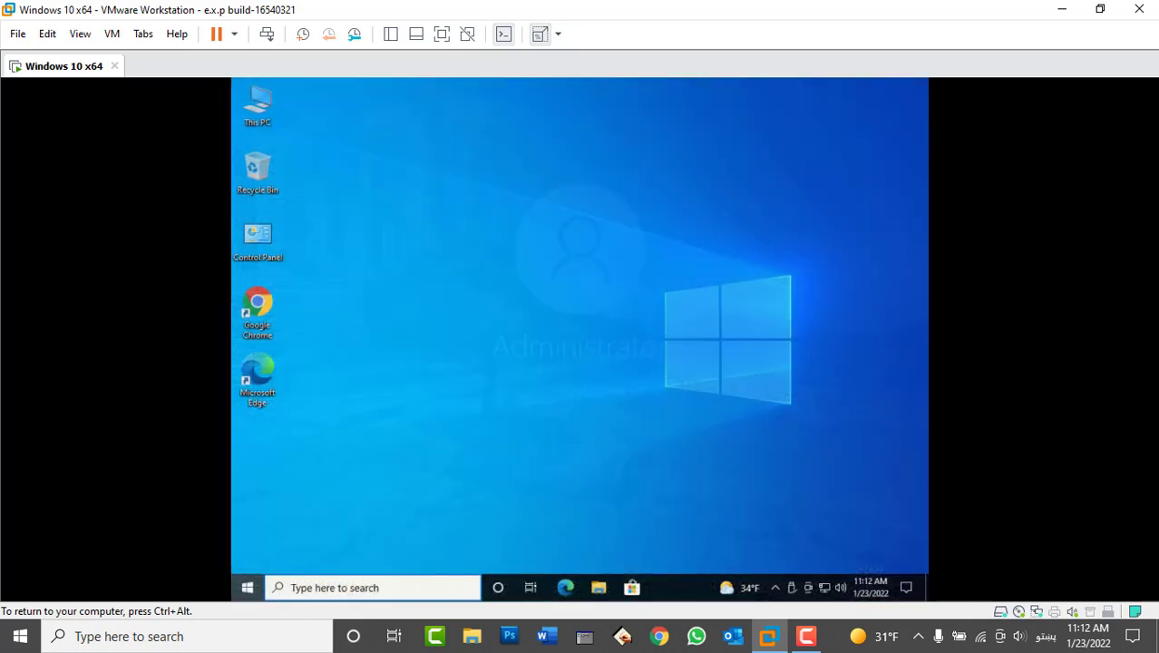
key("super")
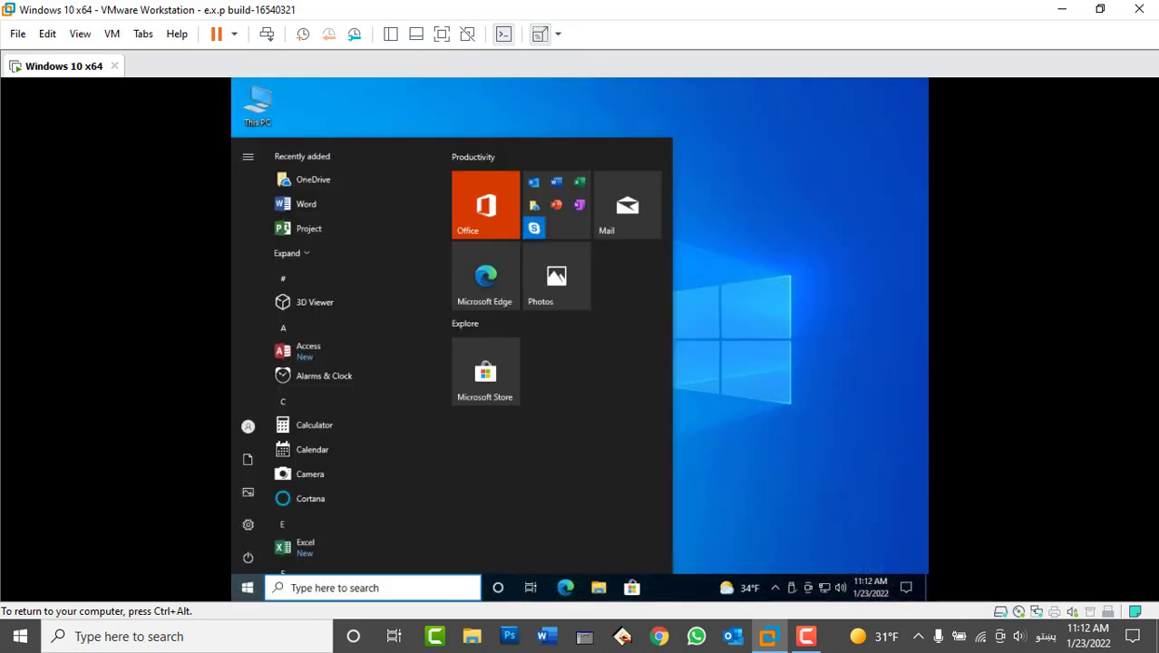
- Turn Microsoft Defender real-time protection off in Windows Security's Virus & threat protection settings, then close it
left_click(740, 200)
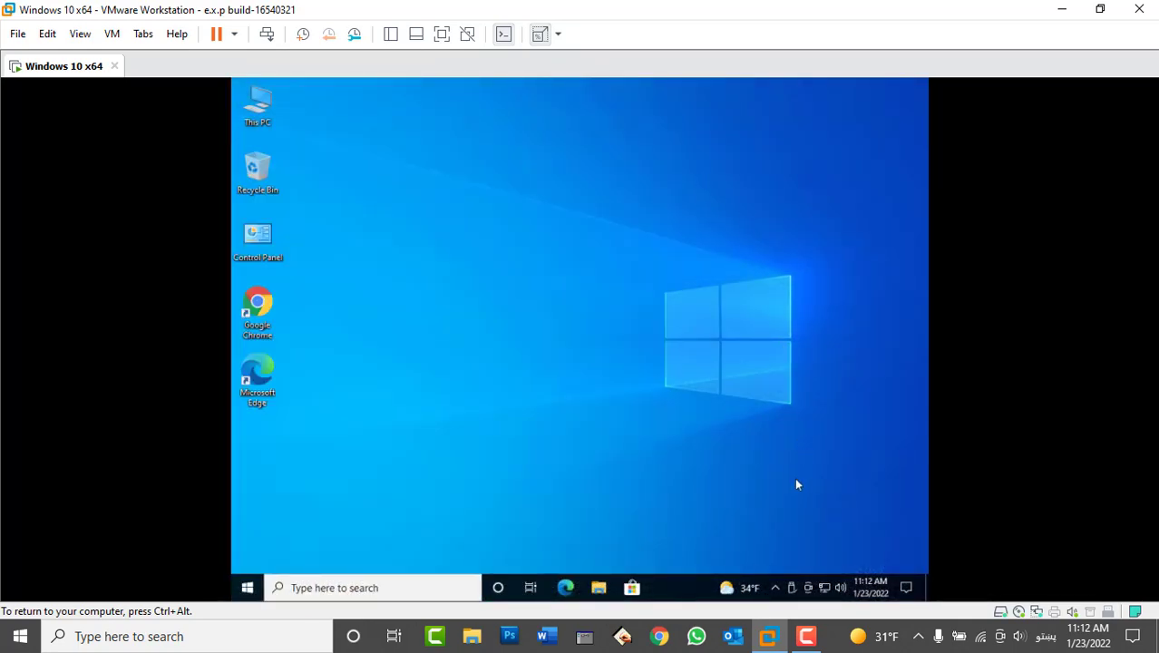
left_click(775, 587)
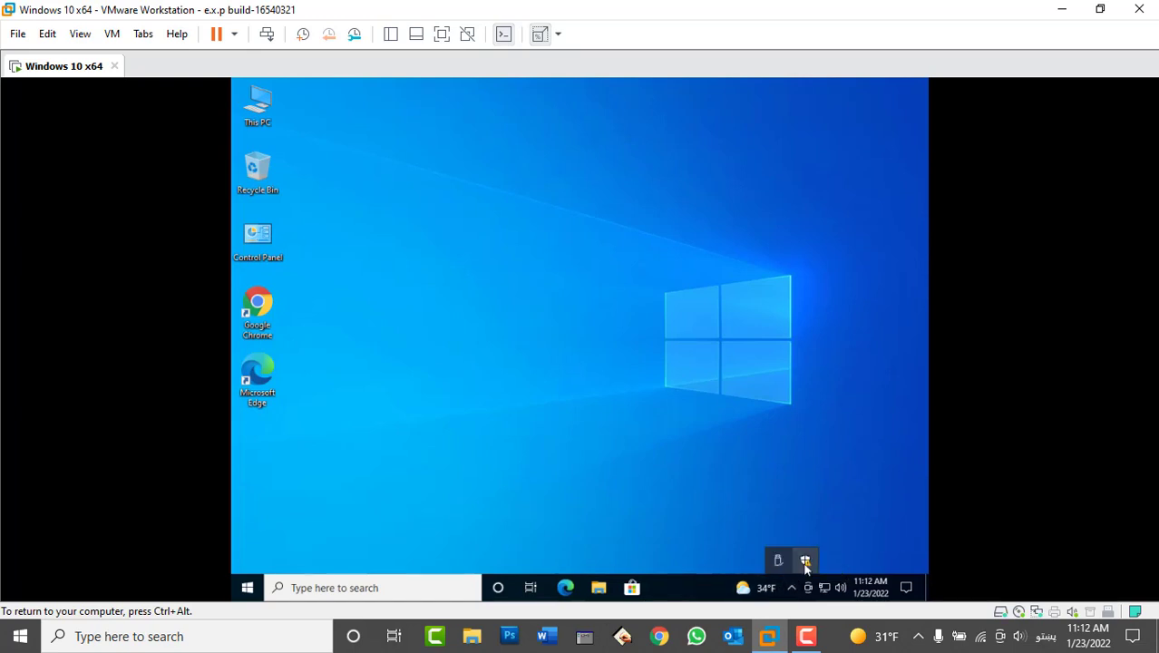
left_click(805, 561)
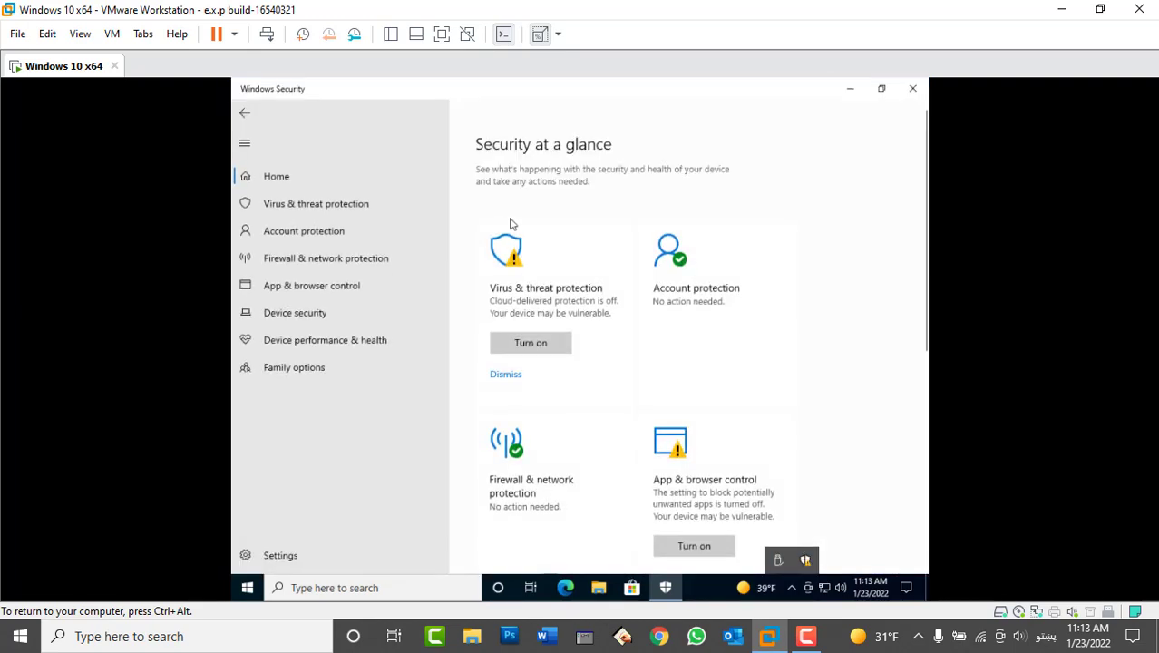
left_click(349, 210)
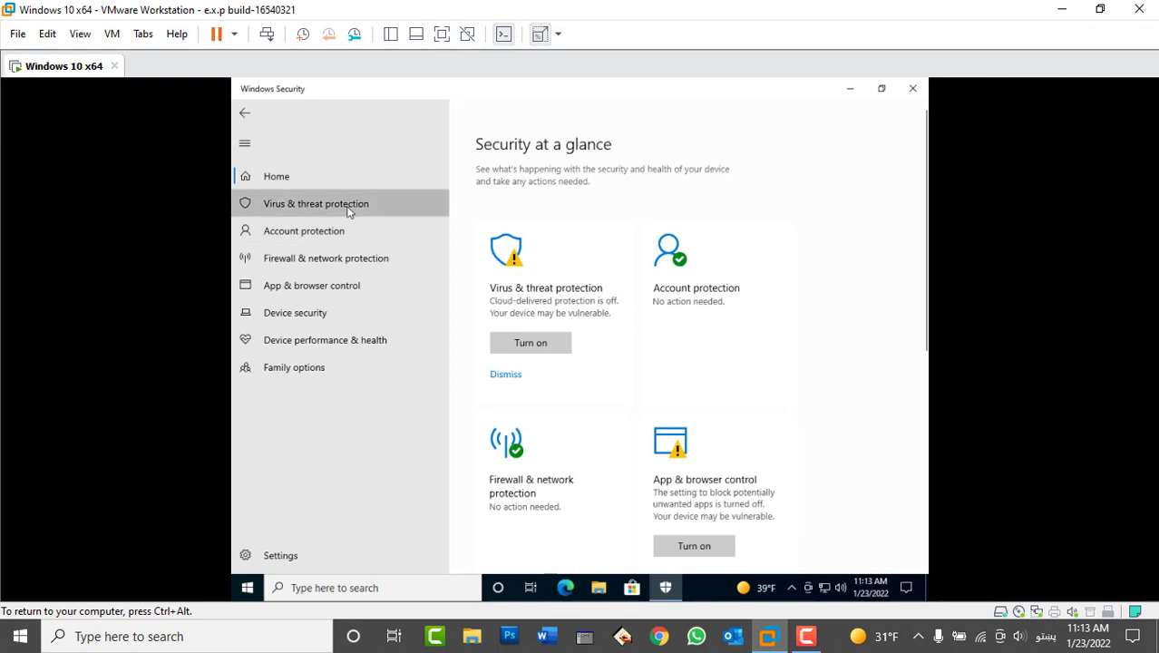
scroll(612, 377, "down", 2)
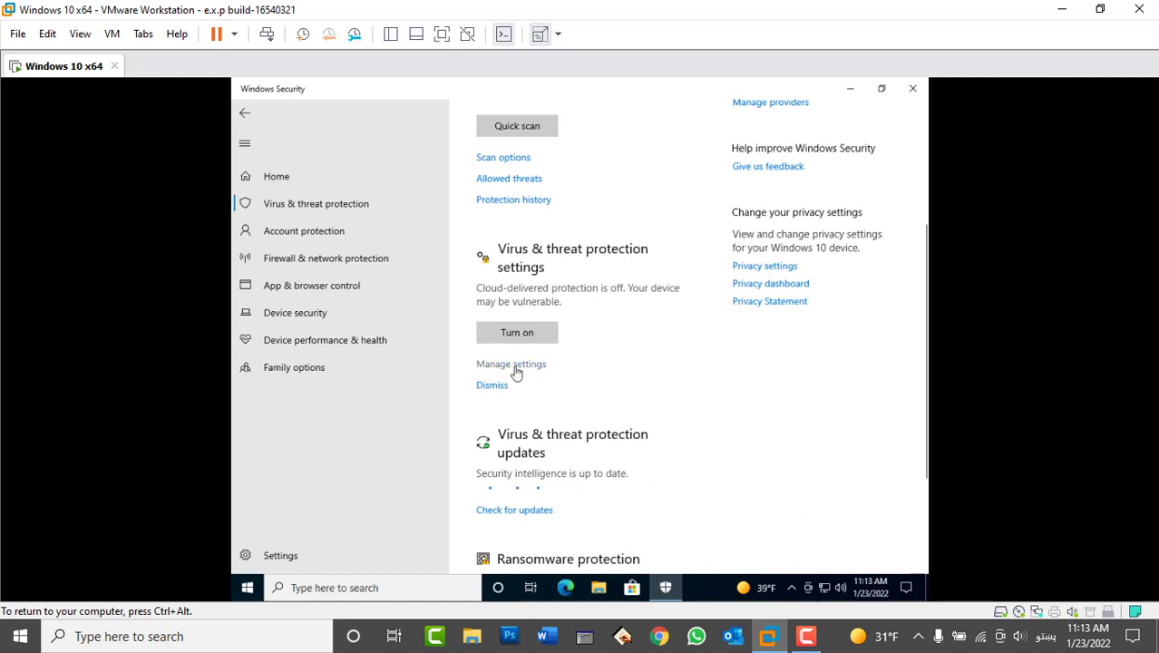
left_click(513, 364)
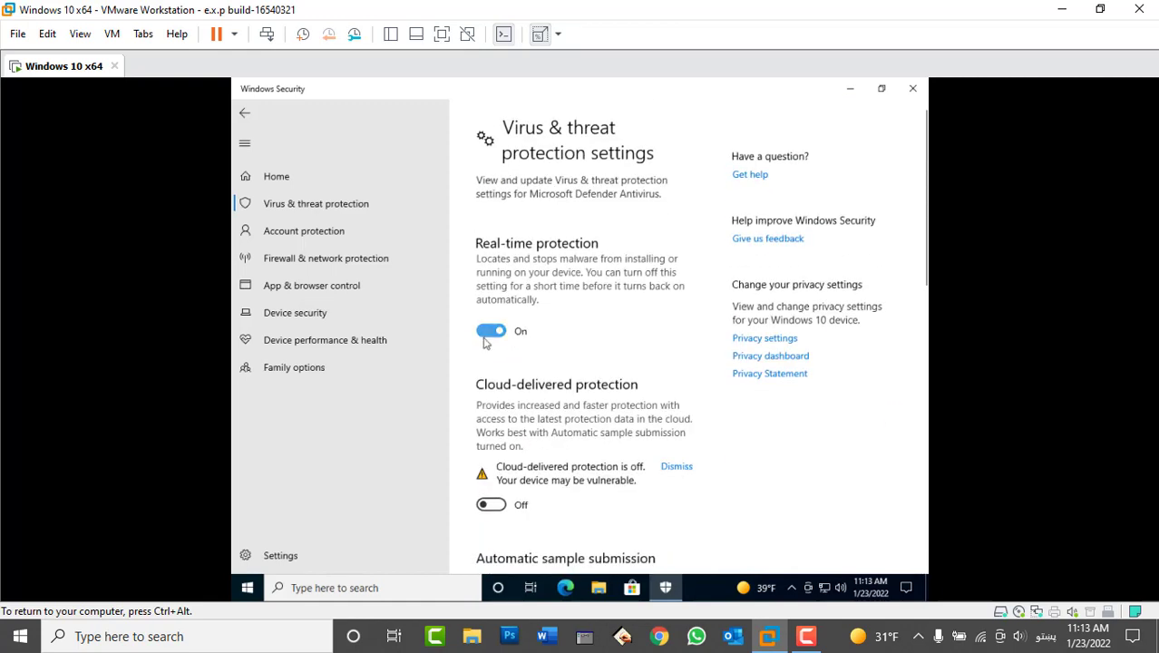
left_click(491, 330)
scroll(494, 386, "down", 3)
scroll(495, 388, "down", 3)
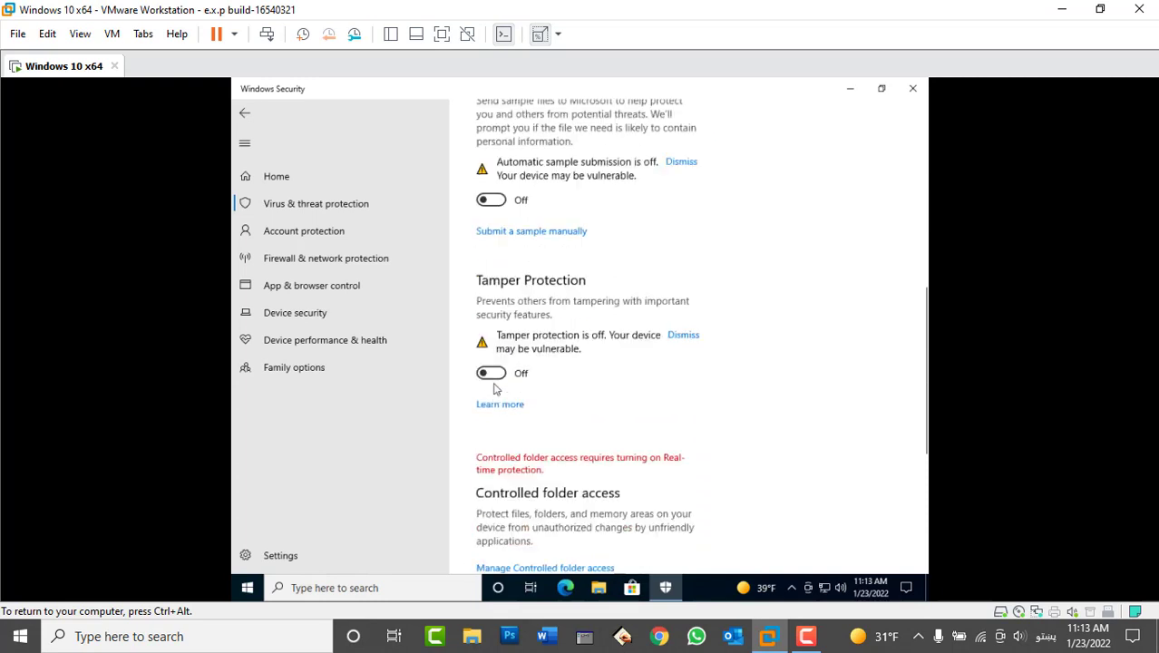
scroll(494, 388, "up", 5)
scroll(494, 388, "up", 2)
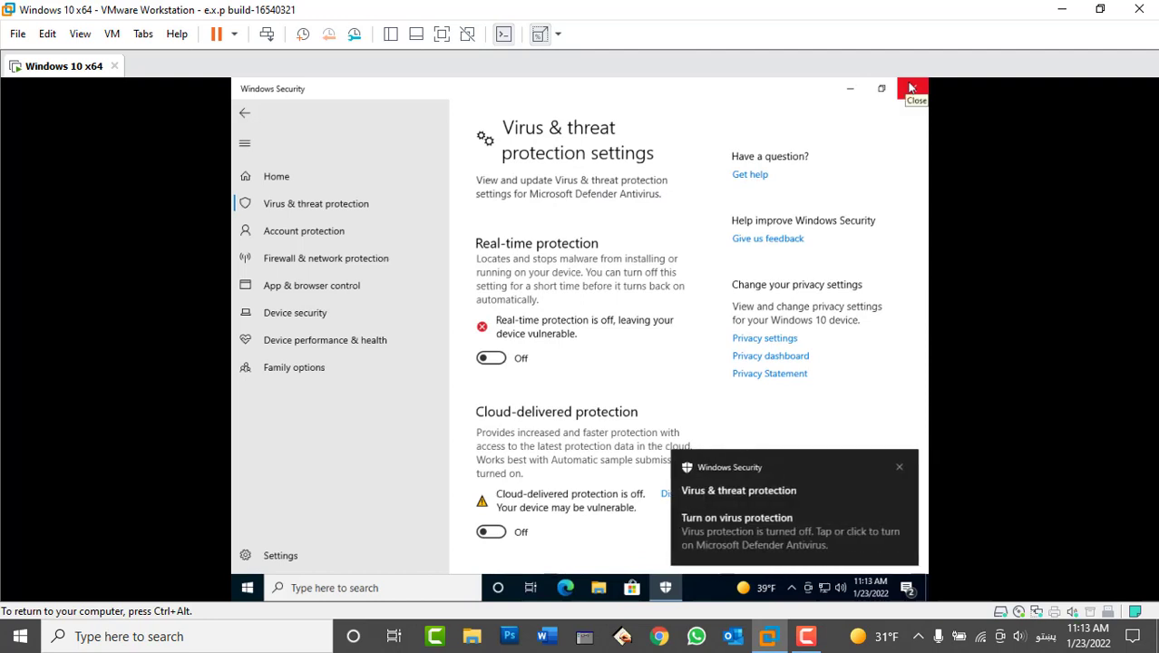
left_click(911, 88)
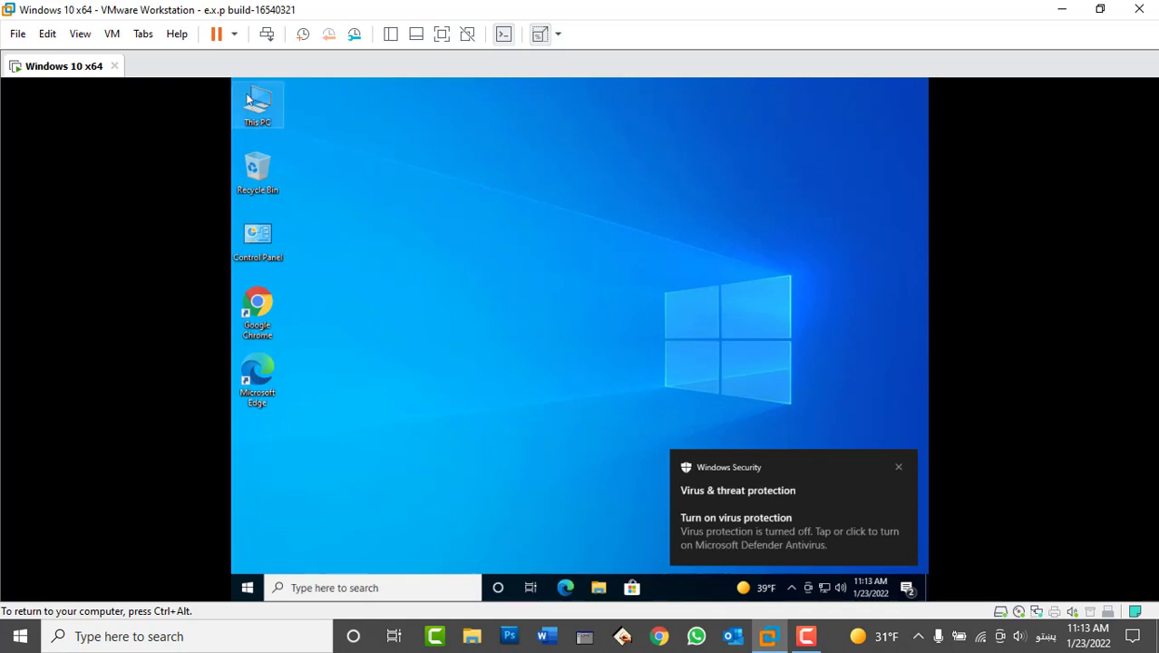
- Browse to C:\Microsoft Office 2019 Professional Plus 64bit\Gerdoo in File Explorer
double_click(272, 112)
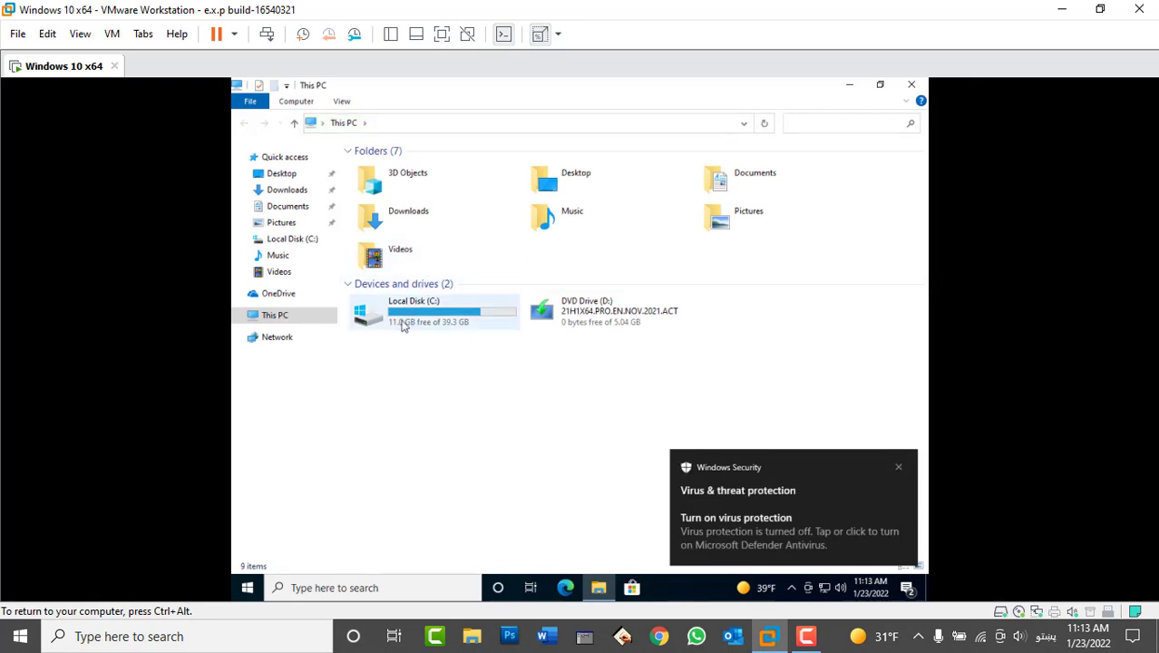
left_click(403, 325)
double_click(403, 325)
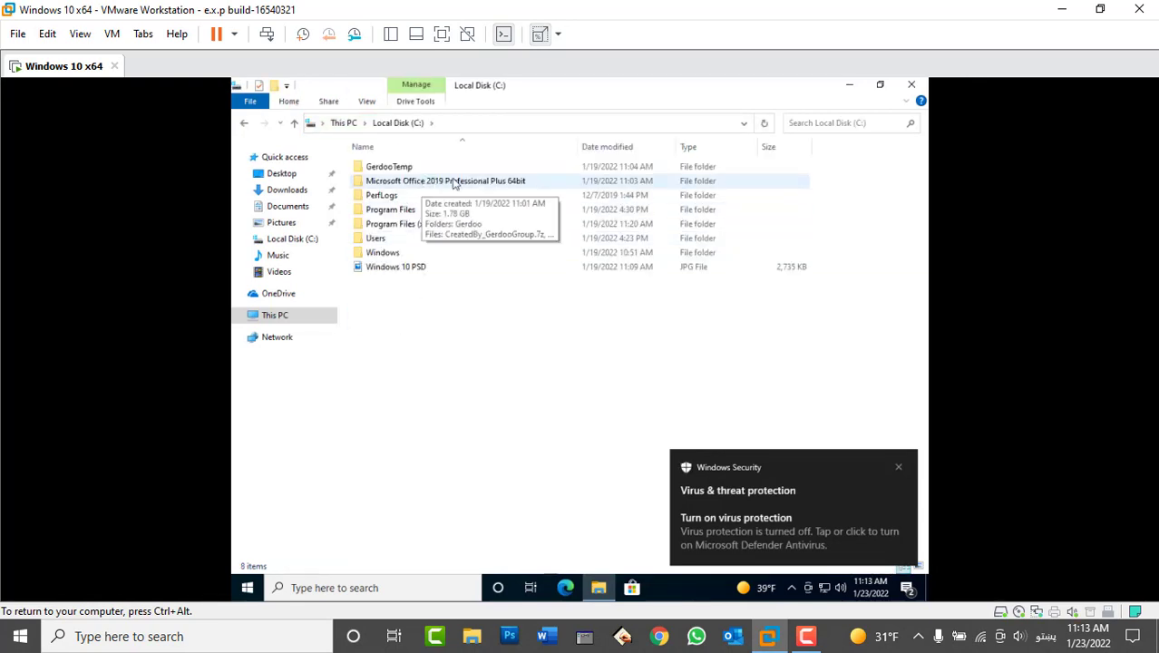
double_click(455, 181)
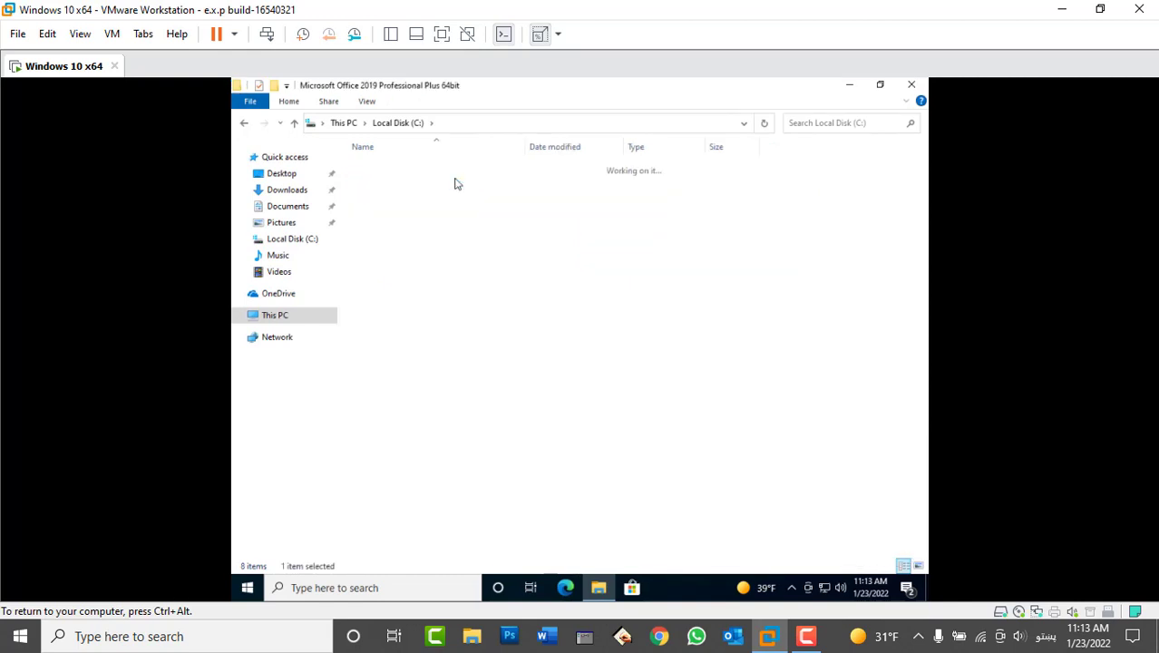
double_click(407, 170)
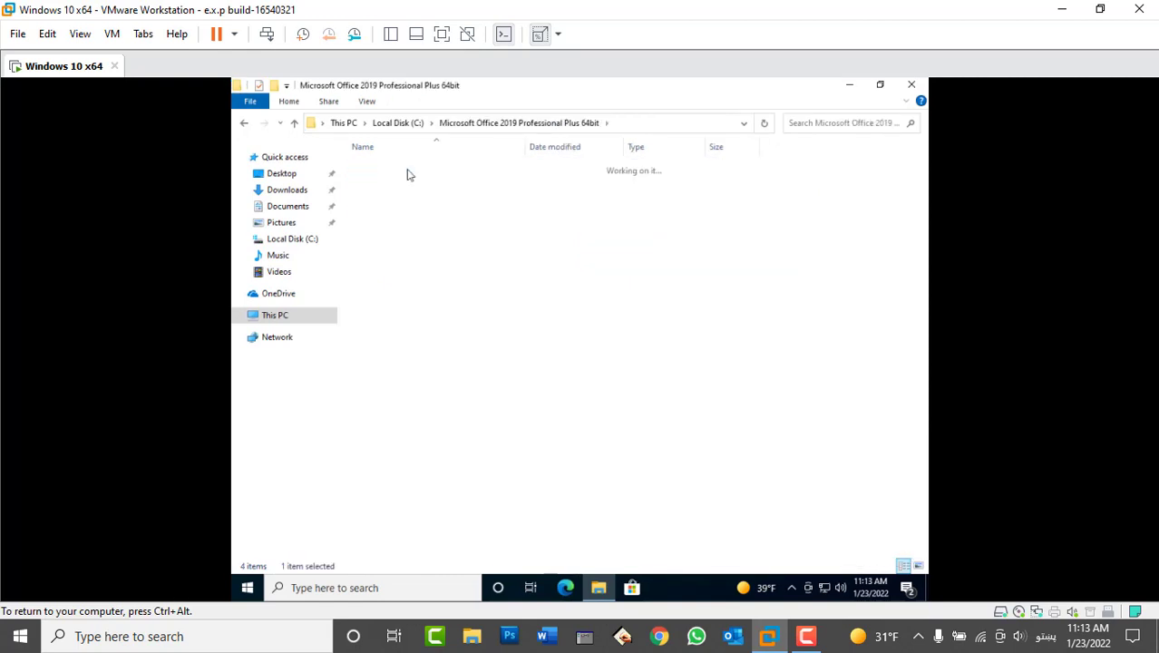
- Run Gerdoo to extract the Crack folder, then launch Patch from it
left_click(396, 169)
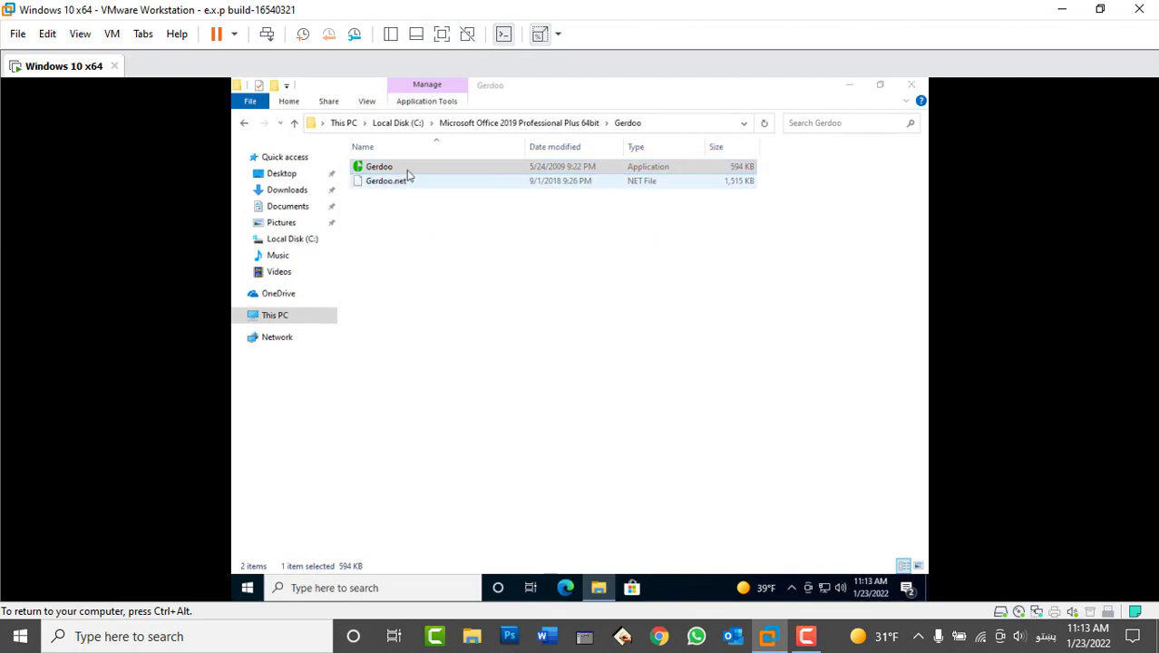
double_click(394, 166)
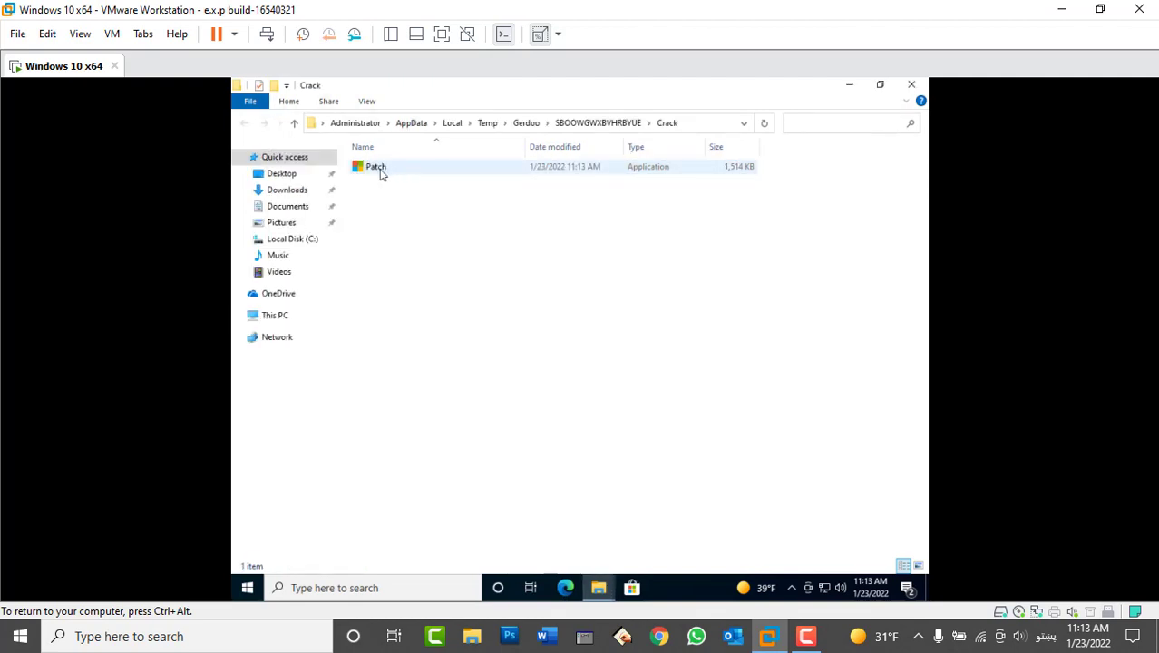
left_click(381, 173)
left_click(380, 172)
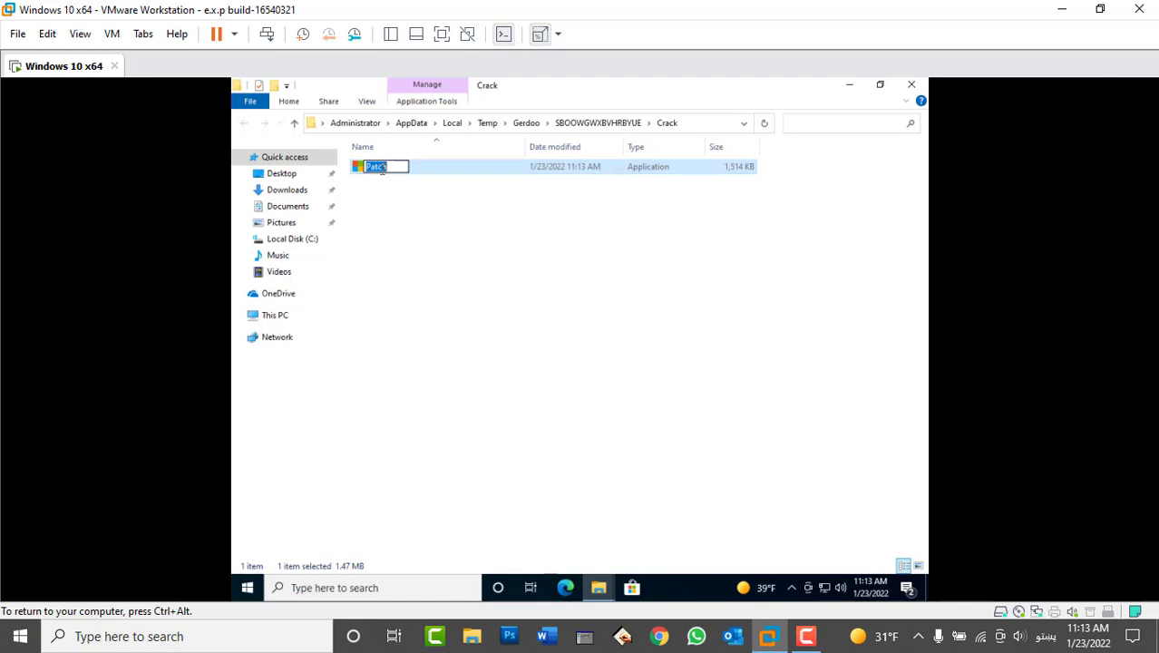
double_click(449, 167)
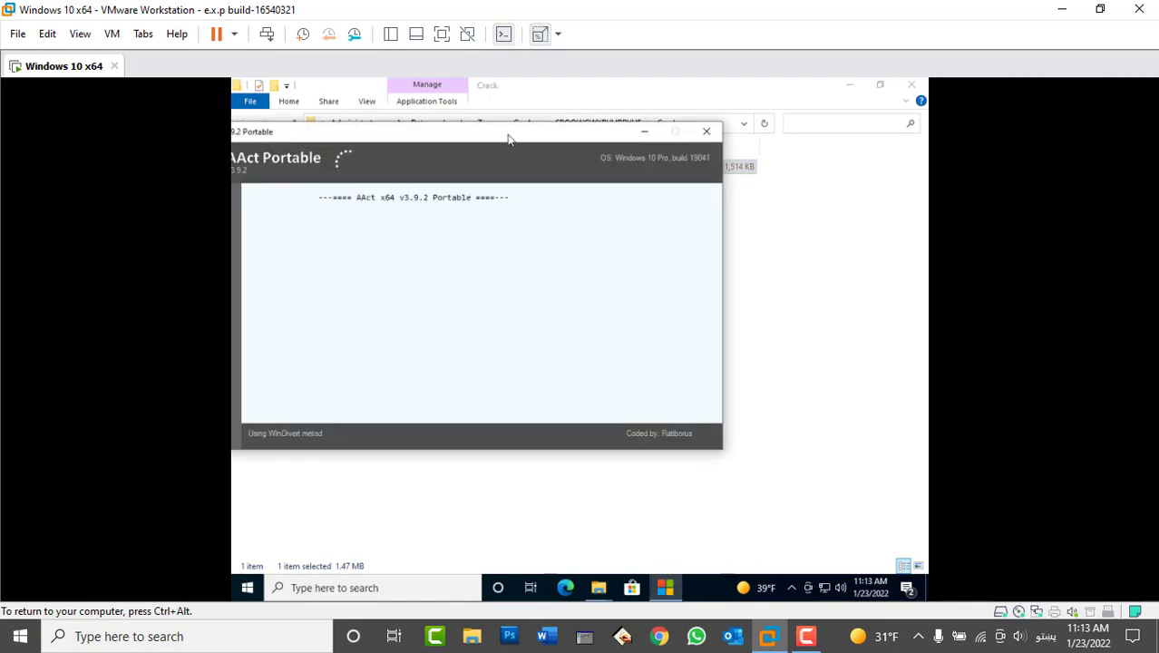
- Move the AAct Portable window into view and start Office Activation
left_click_drag(567, 137, 628, 151)
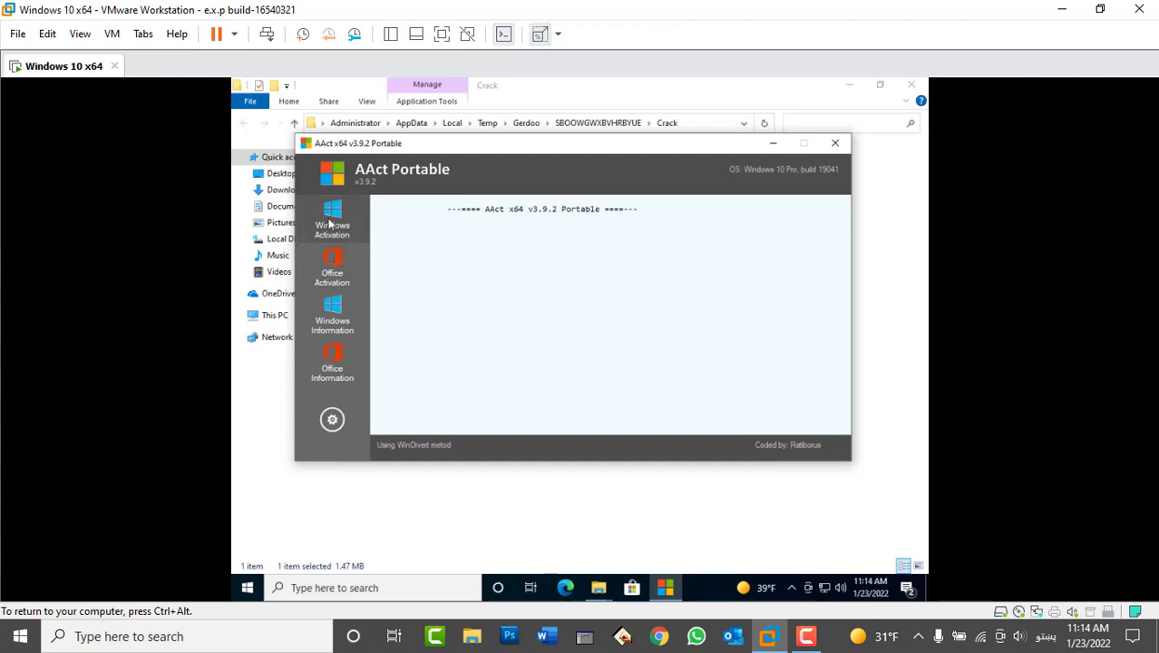
left_click(331, 266)
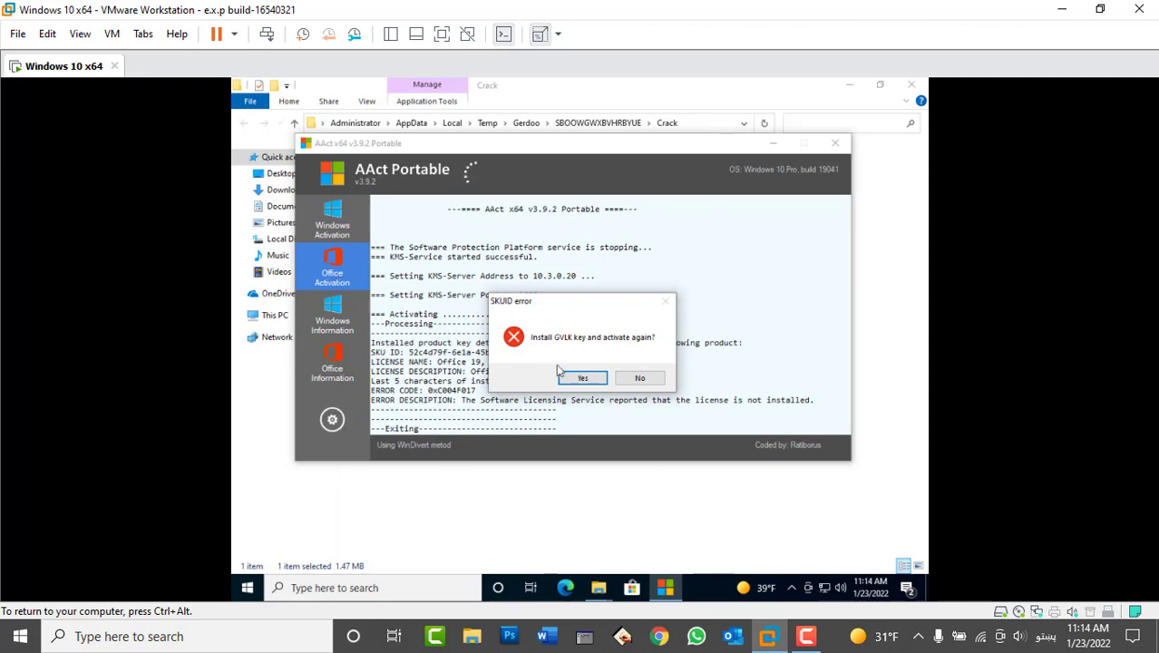
- Agree to install the GVLK key and reactivate, letting the activation log finish
left_click(580, 377)
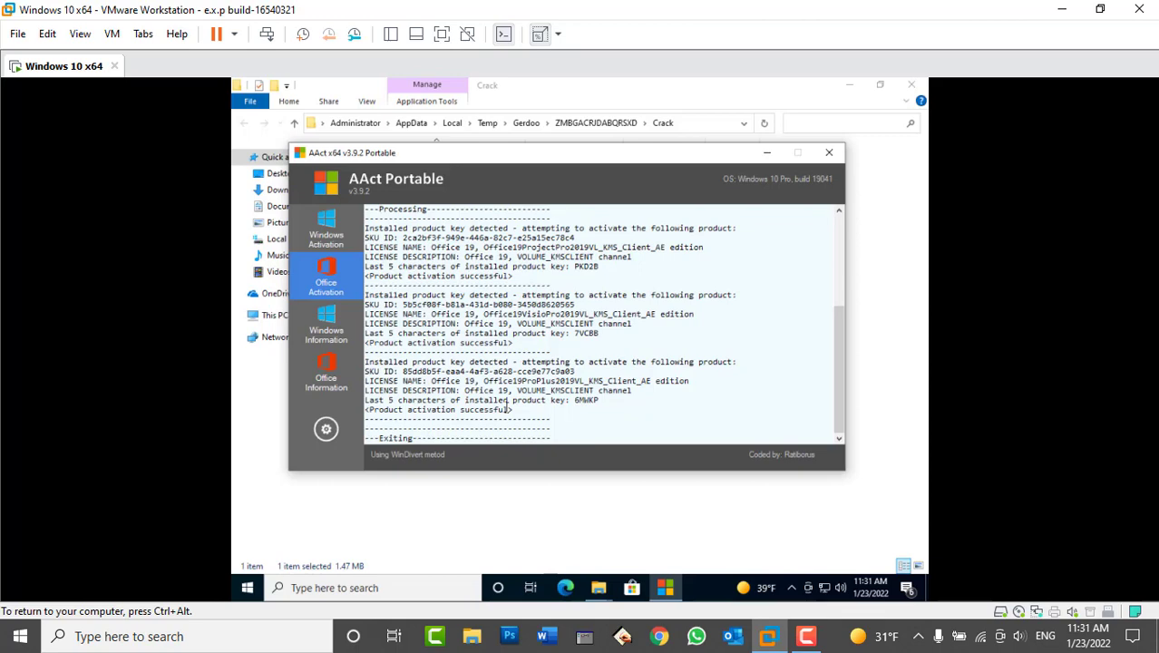
- Close AAct and both Explorer windows, then start Word from the Start menu
left_click(829, 153)
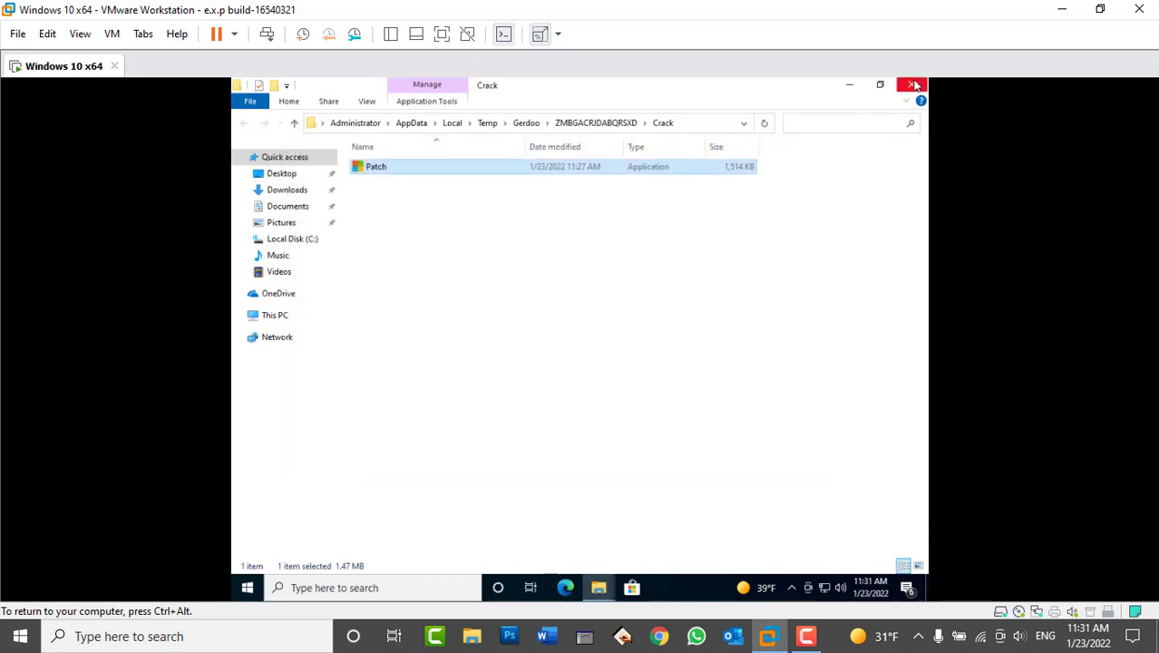
left_click(911, 85)
left_click(912, 84)
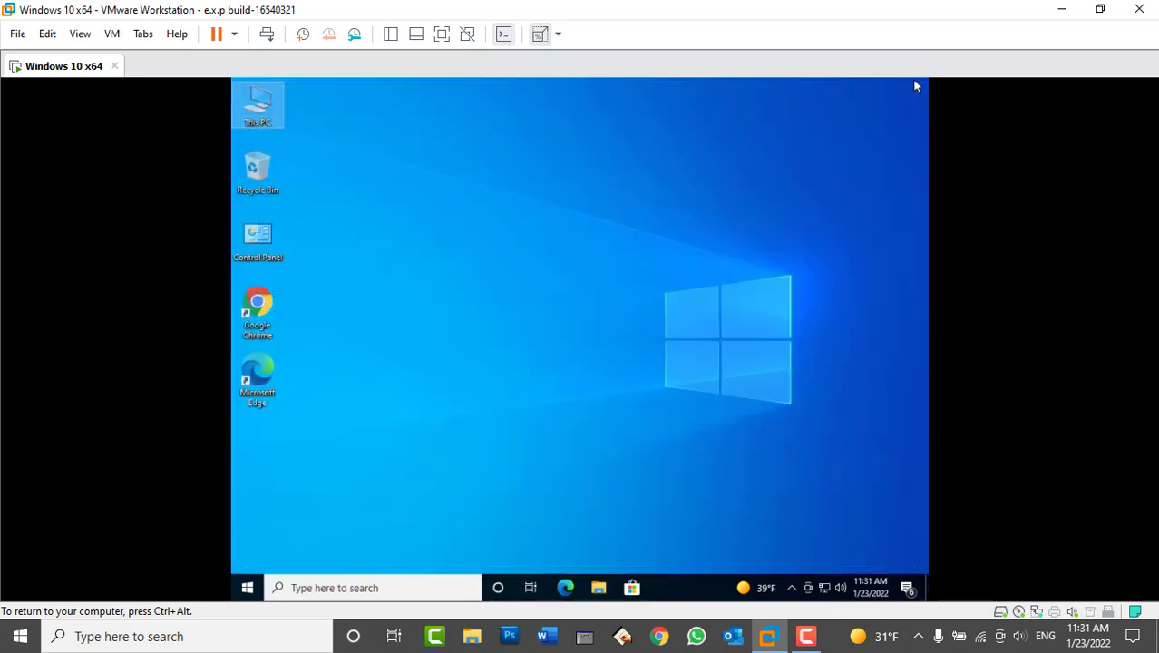
left_click(247, 588)
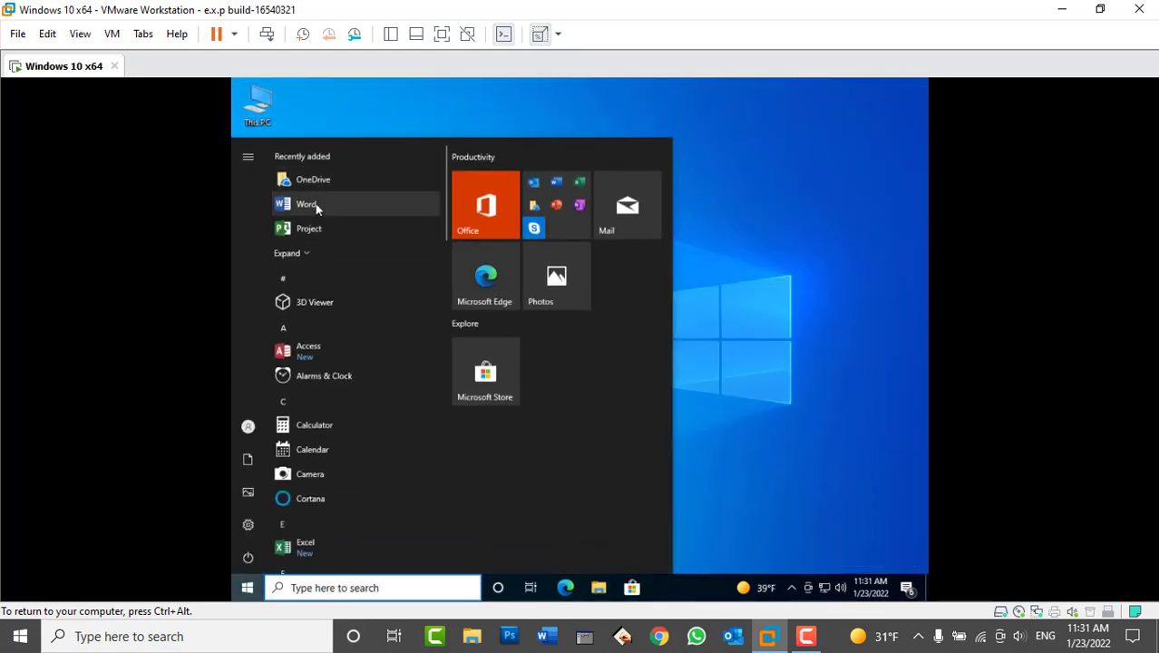
left_click(316, 207)
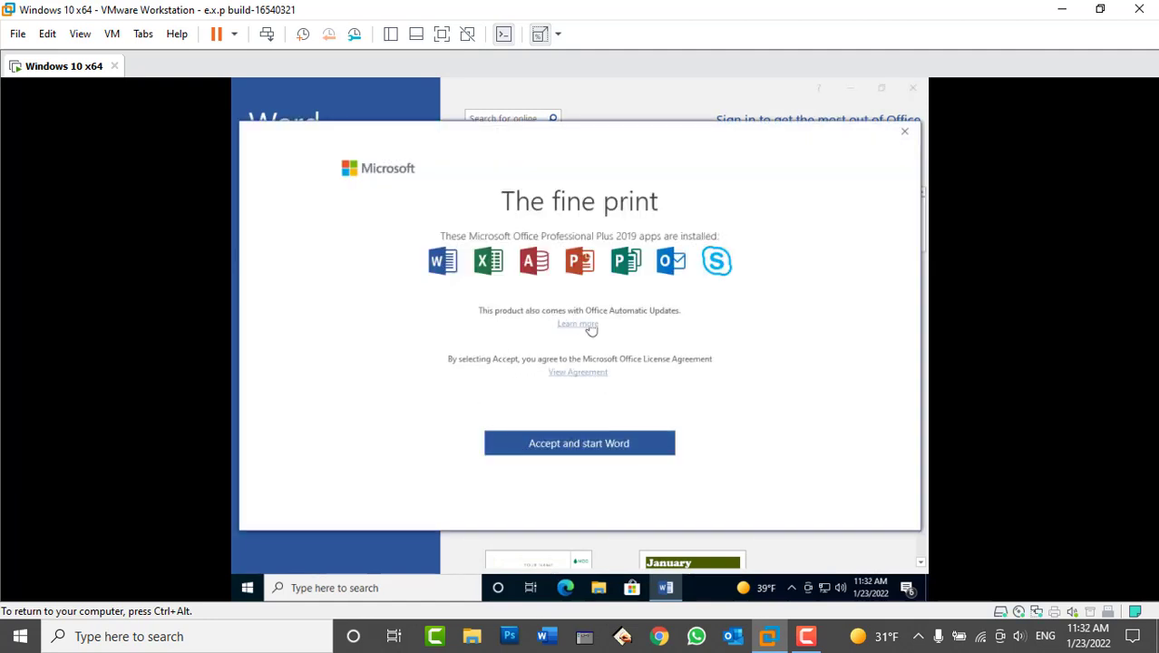
- Accept the Office license terms, create a blank document, and go to the File backstage
left_click(585, 445)
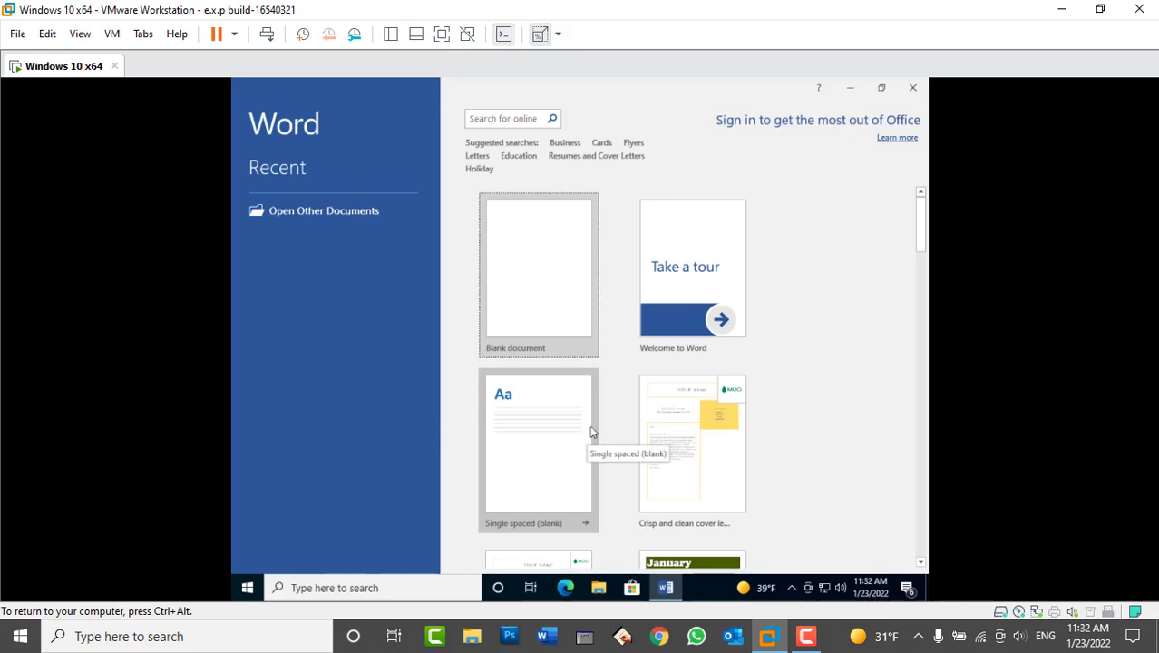
left_click(515, 292)
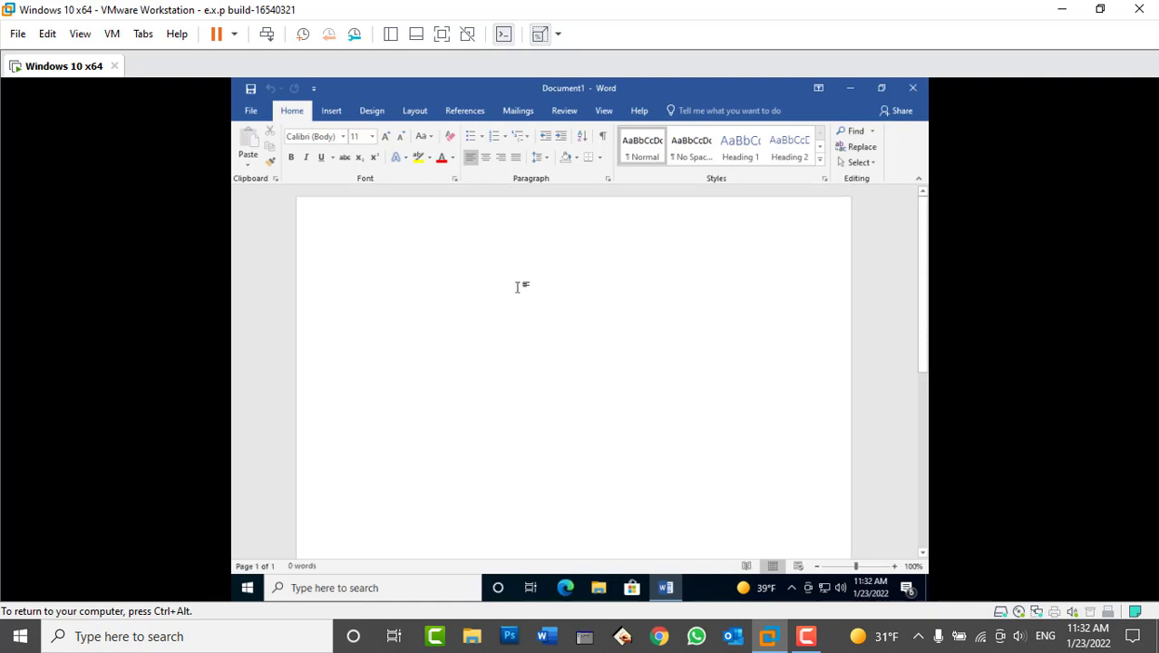
left_click(246, 110)
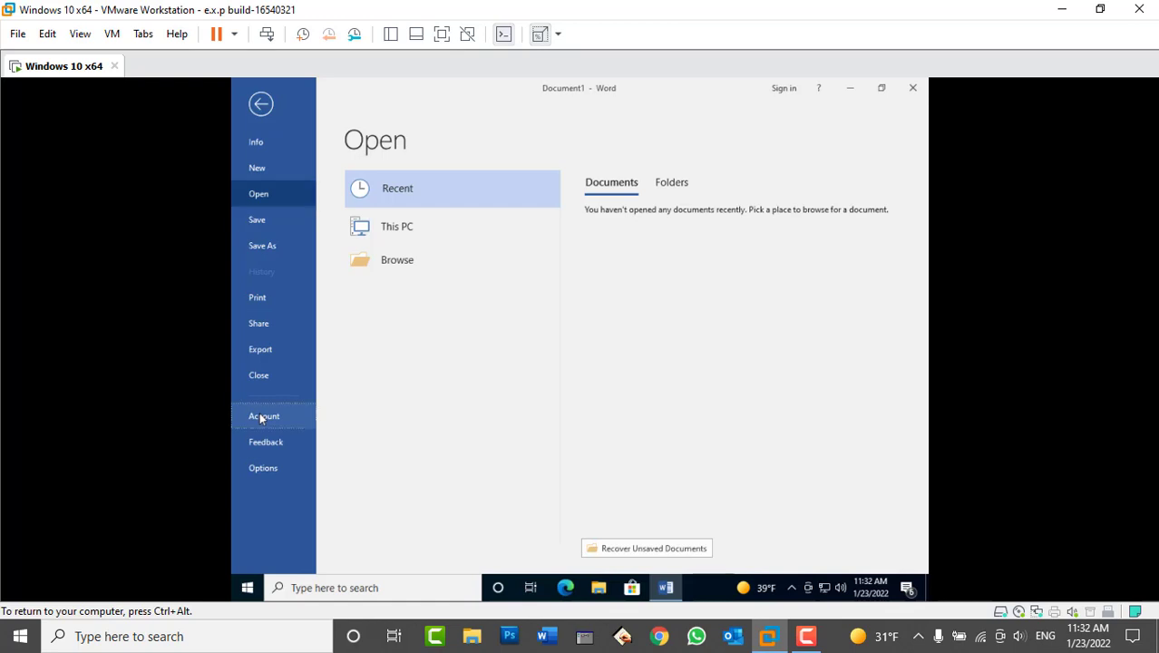
- View the Account page showing Office Professional Plus 2019 as Product Activated
left_click(261, 416)
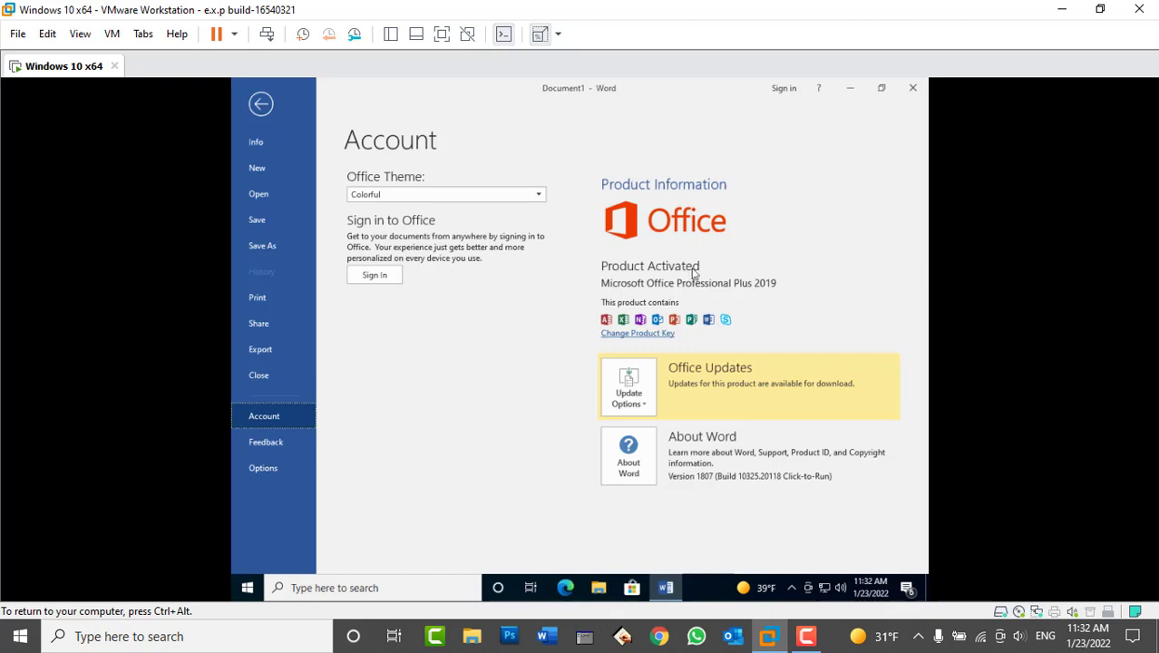
- Close Word, returning to the empty Windows 10 guest desktop
left_click(913, 88)
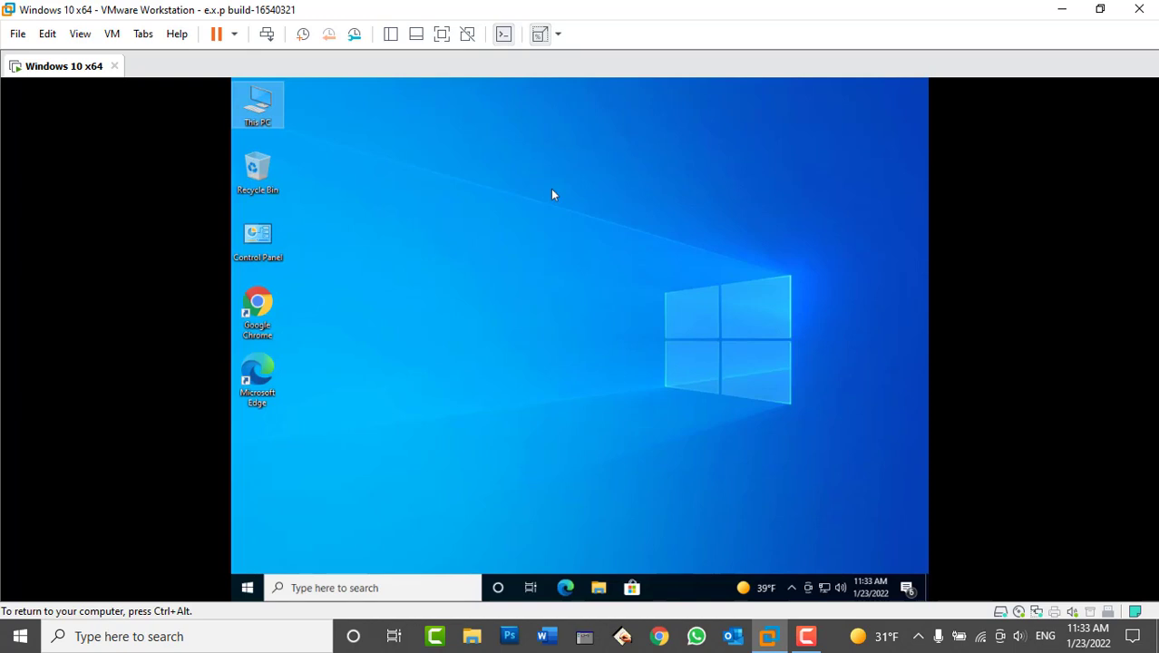
left_click(806, 637)
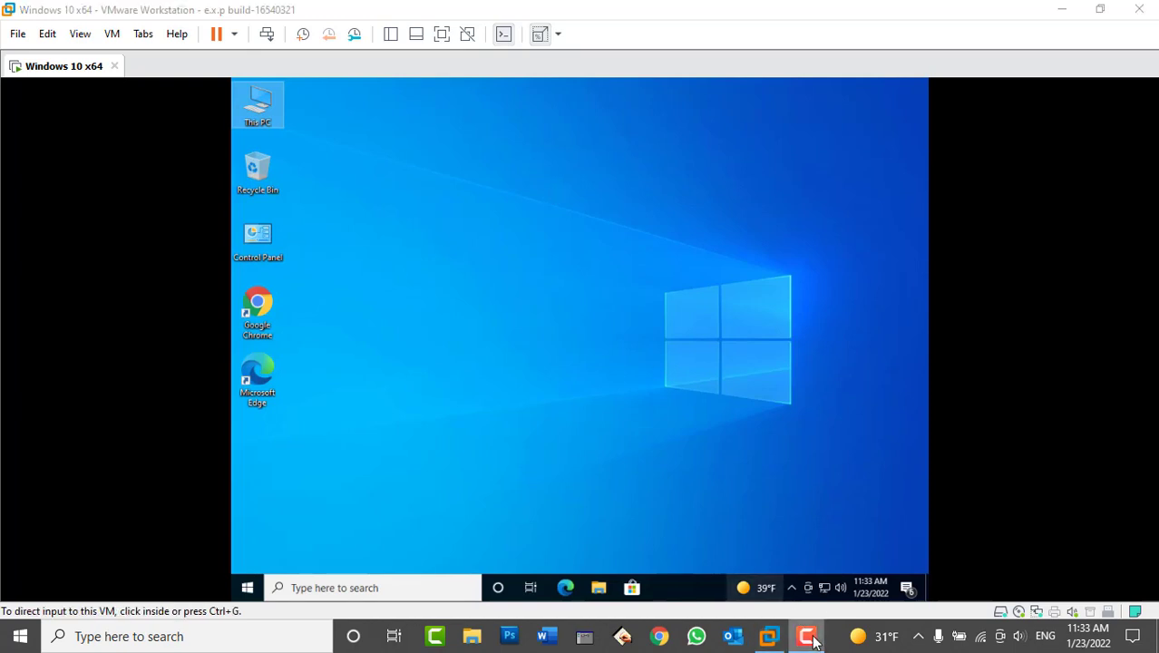